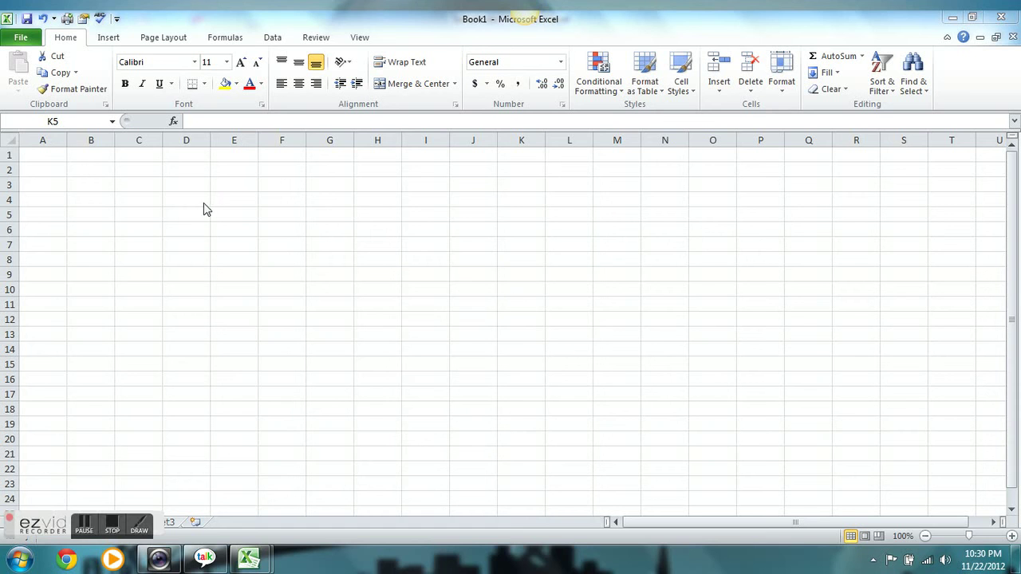
Enter the Sl. No and Description headers in B2:C2 and widen column C
left_click(90, 173)
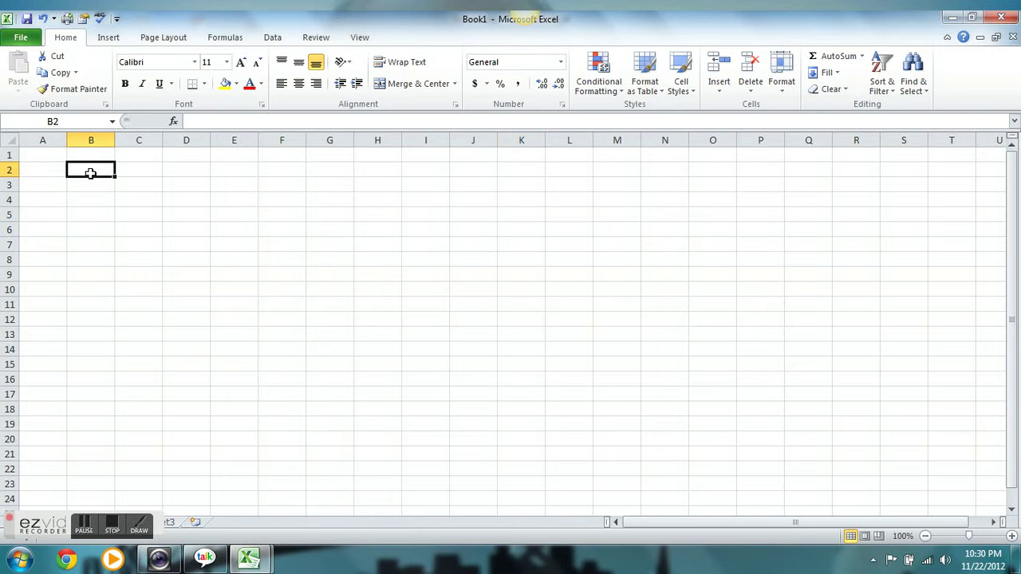
type("Sl. No")
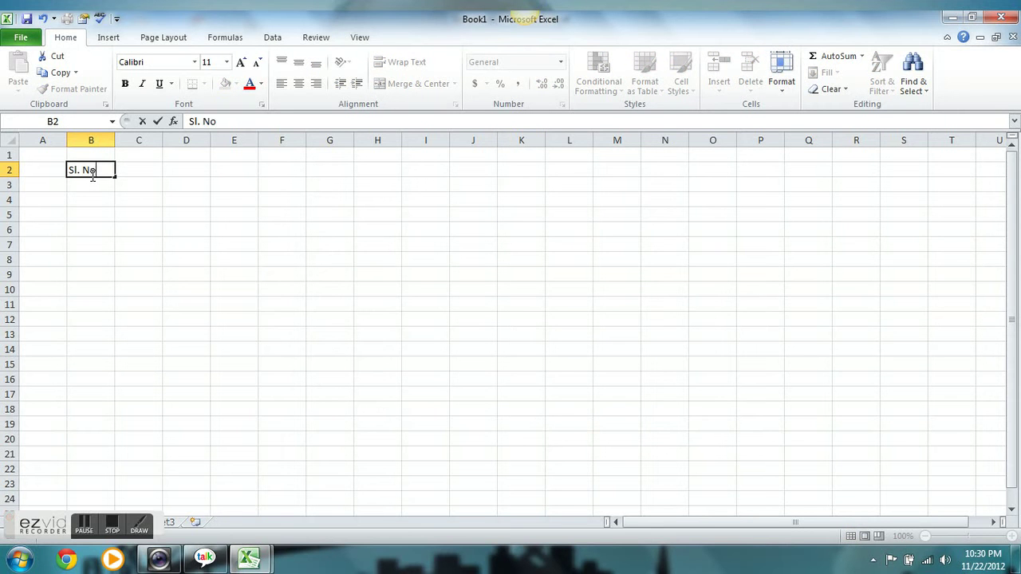
key("Tab")
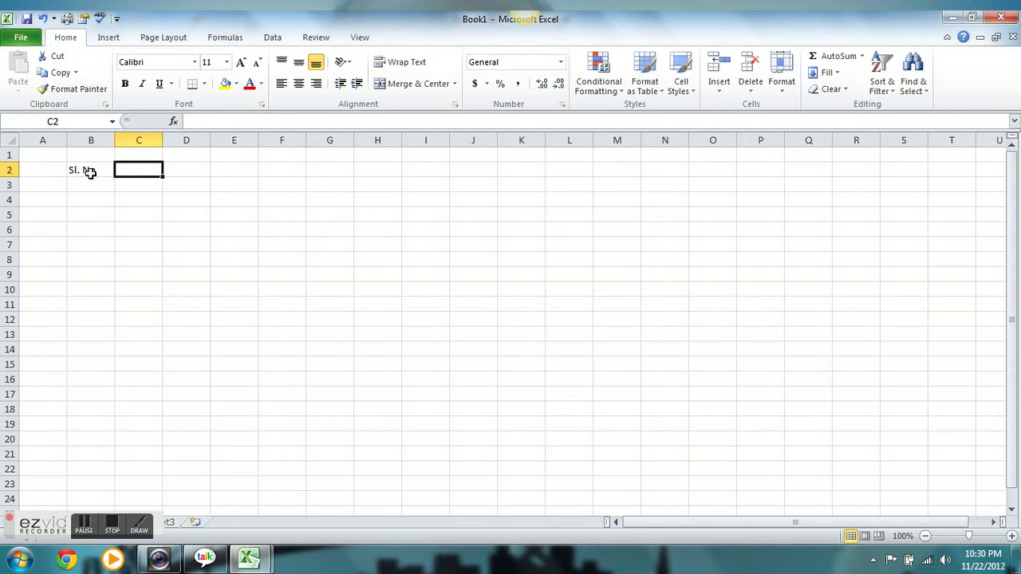
type("Description")
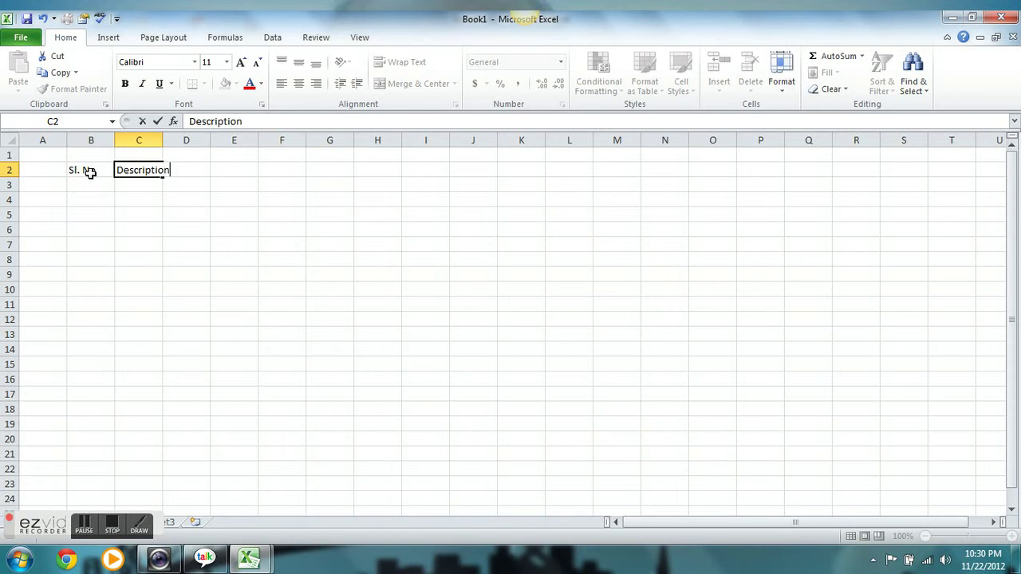
key("Return")
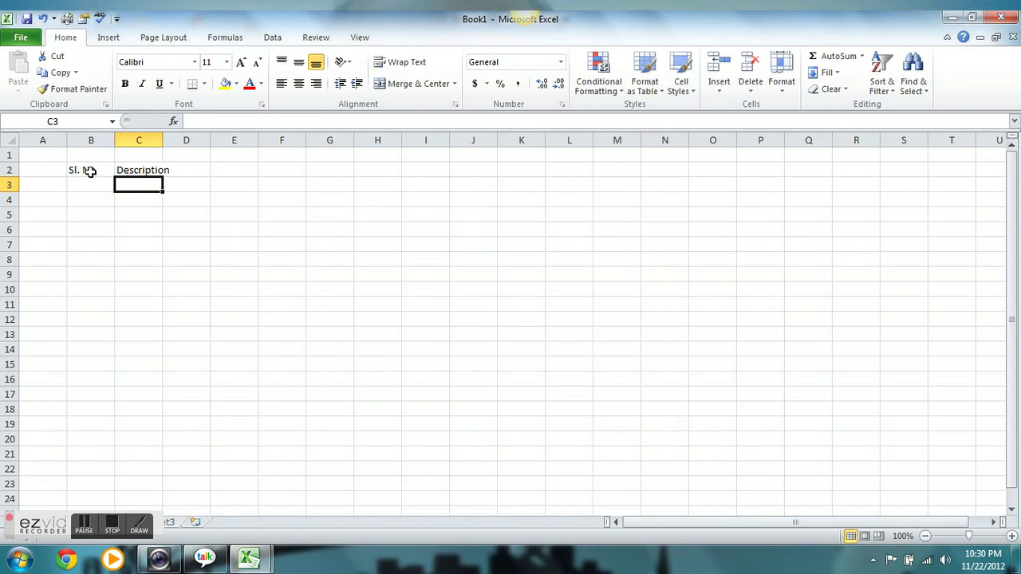
left_click_drag(163, 140, 246, 141)
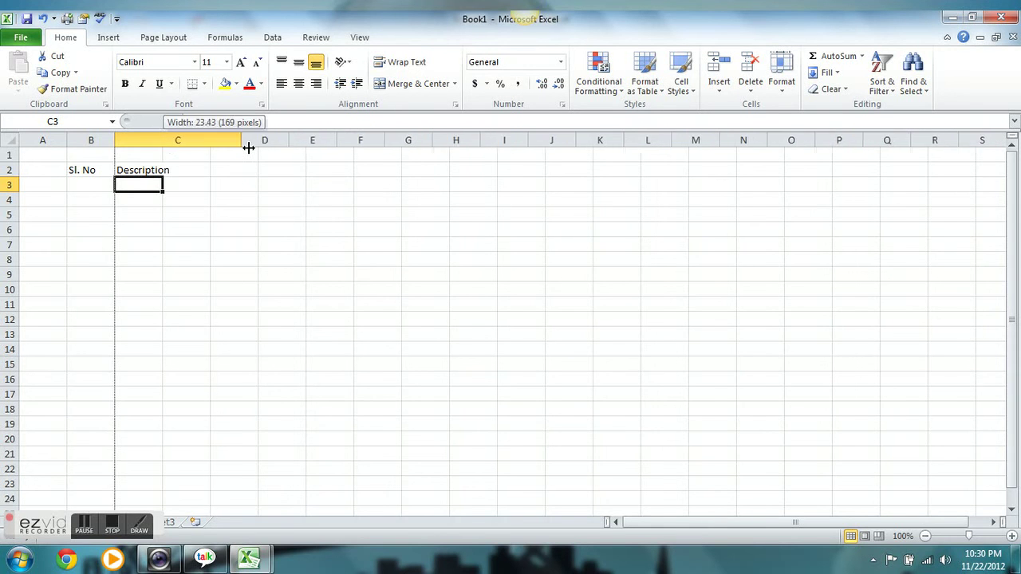
Add the Qty, Rate and Amount headers in D2, E2 and F2
left_click(291, 173)
type("Qty")
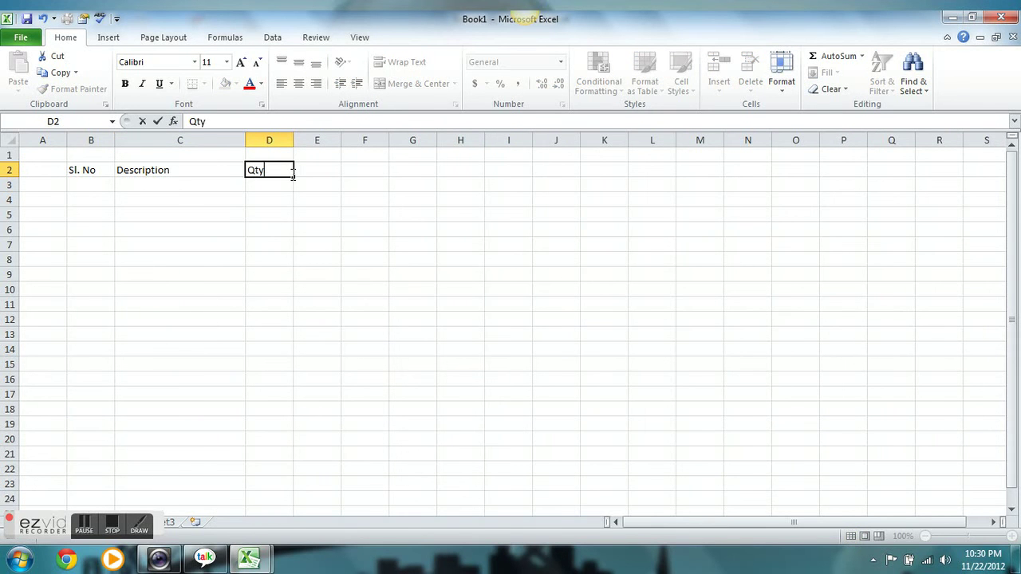
key("Return")
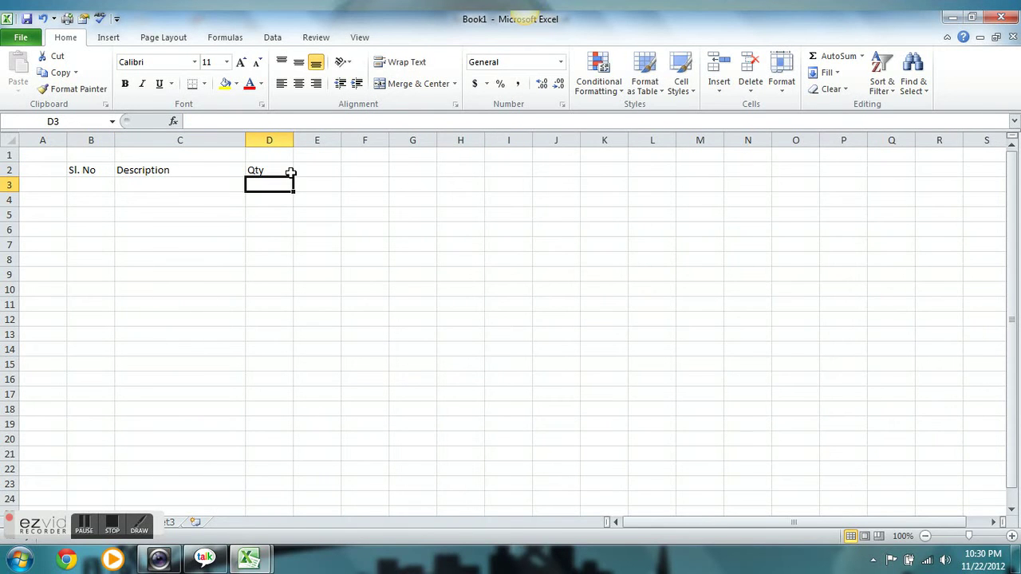
key("Up")
key("Right")
type("r")
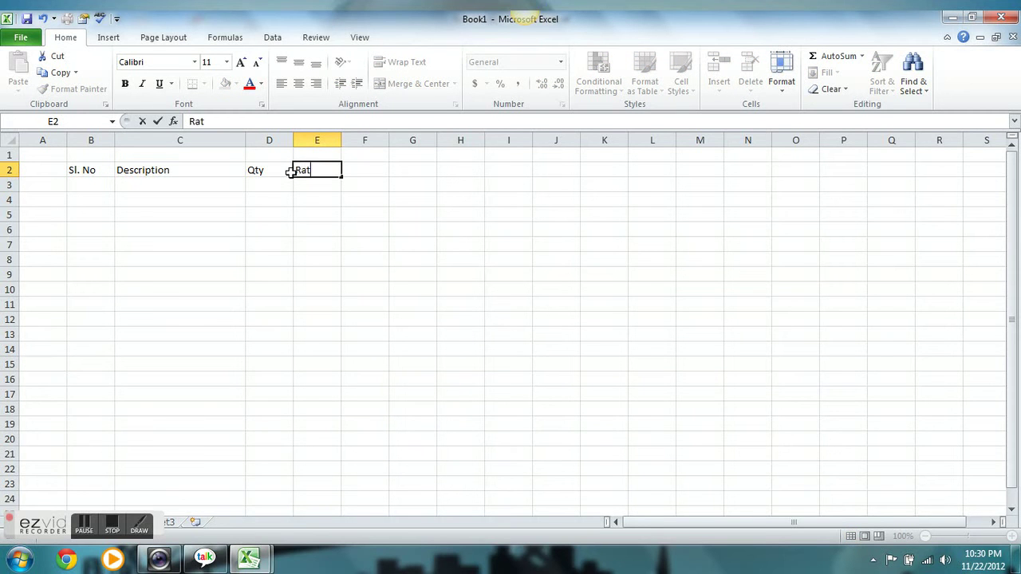
type("e")
key("Return")
left_click(383, 176)
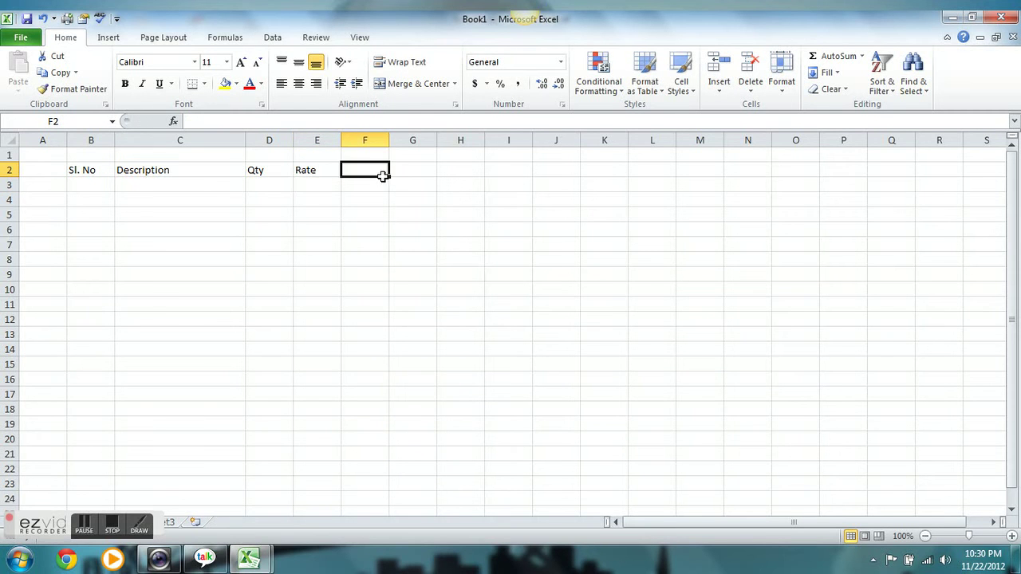
type("Amount")
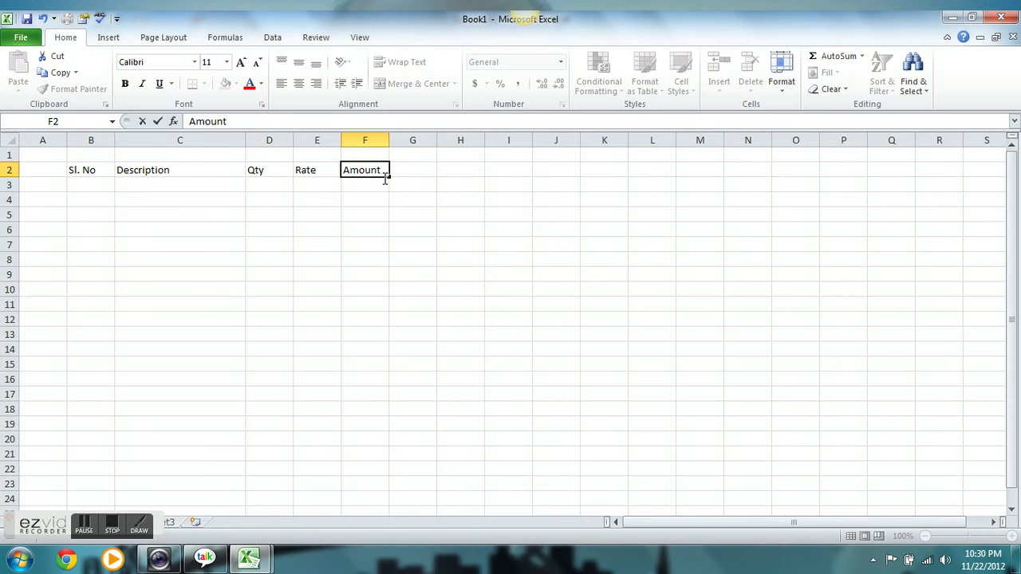
key("Return")
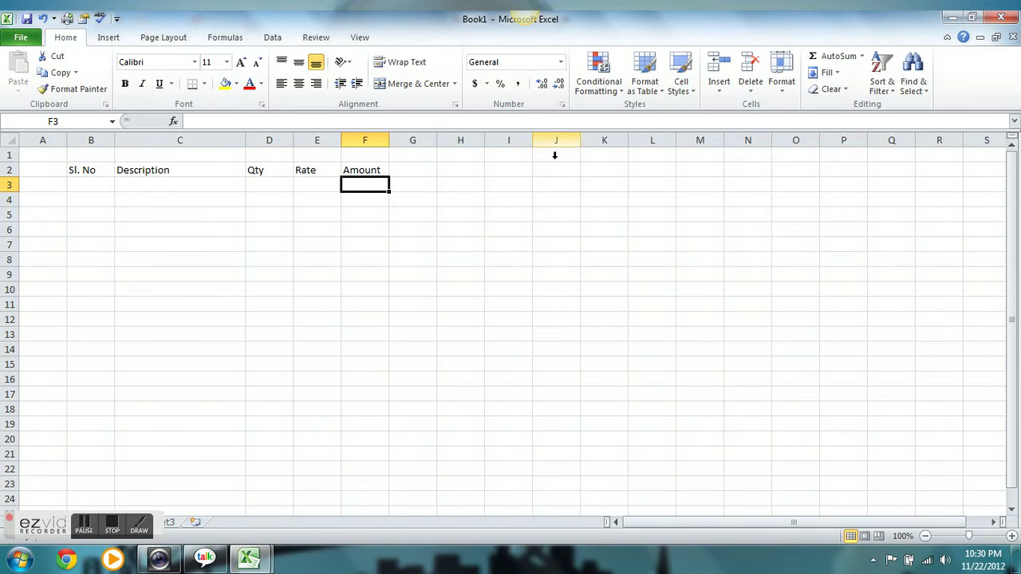
Apply All Borders to the range B2:F580
mouse_move(108, 176)
left_mouse_down()
mouse_move(358, 186)
mouse_move(382, 555)
left_mouse_up()
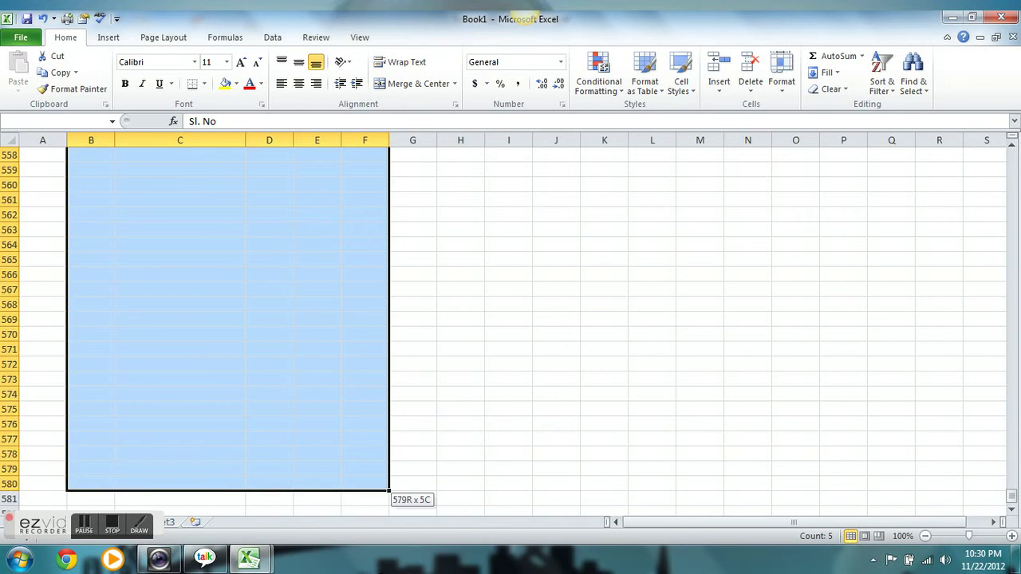
left_click(204, 83)
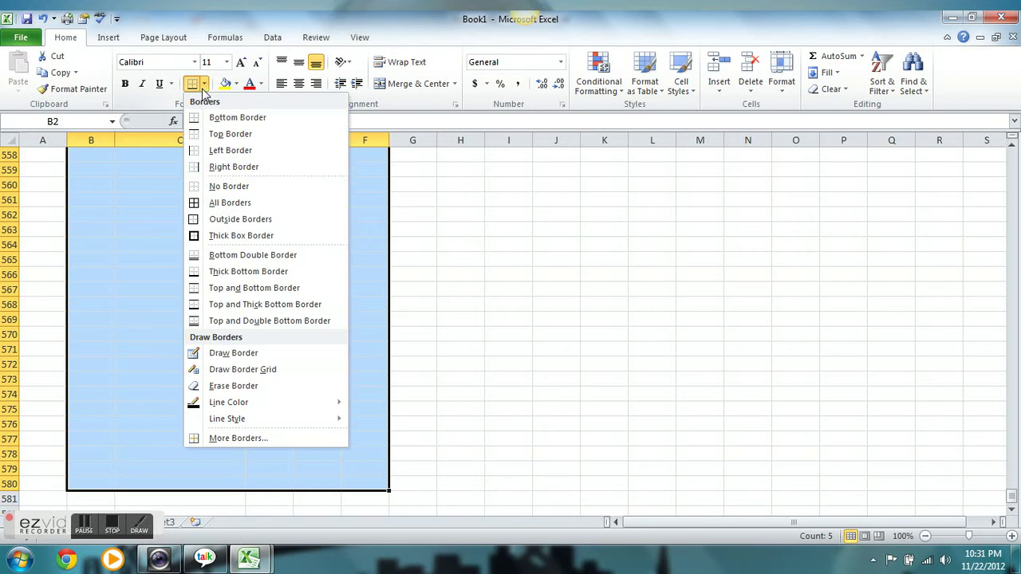
left_click(225, 202)
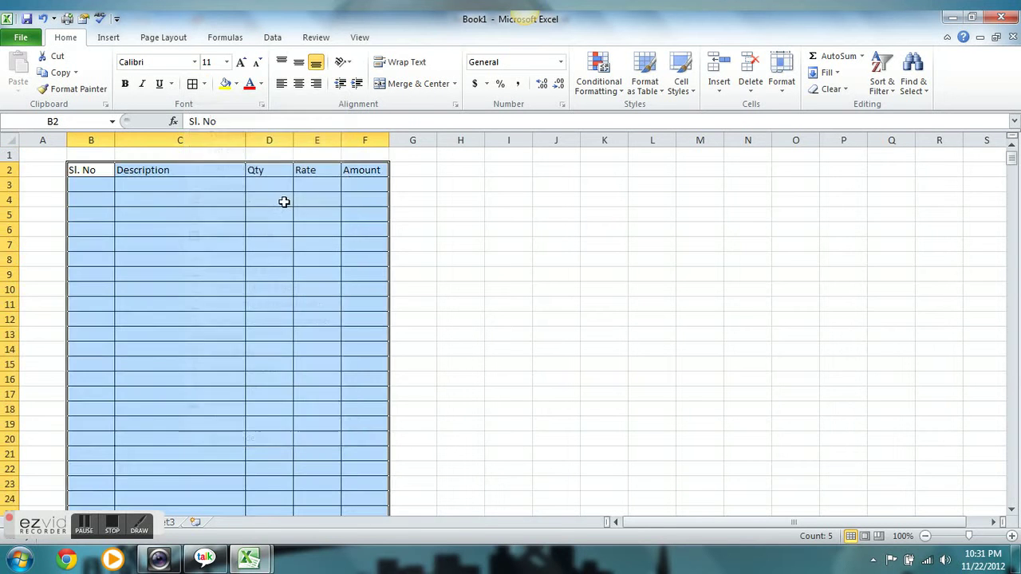
left_click(531, 271)
Enter 1 and 2 in B3:B4 and centre-align column B
left_click(99, 188)
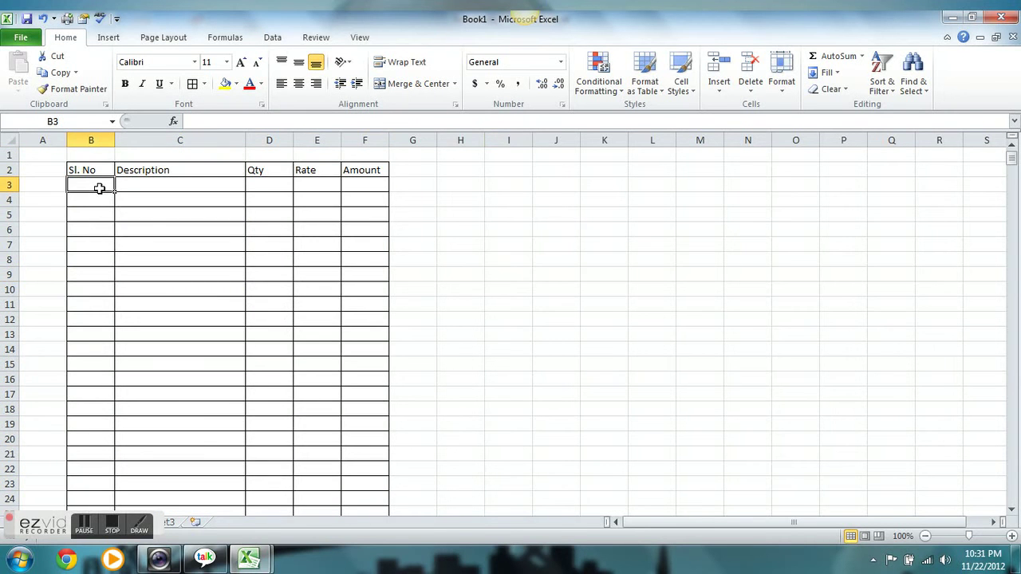
type("1")
key("Return")
type("2")
key("Return")
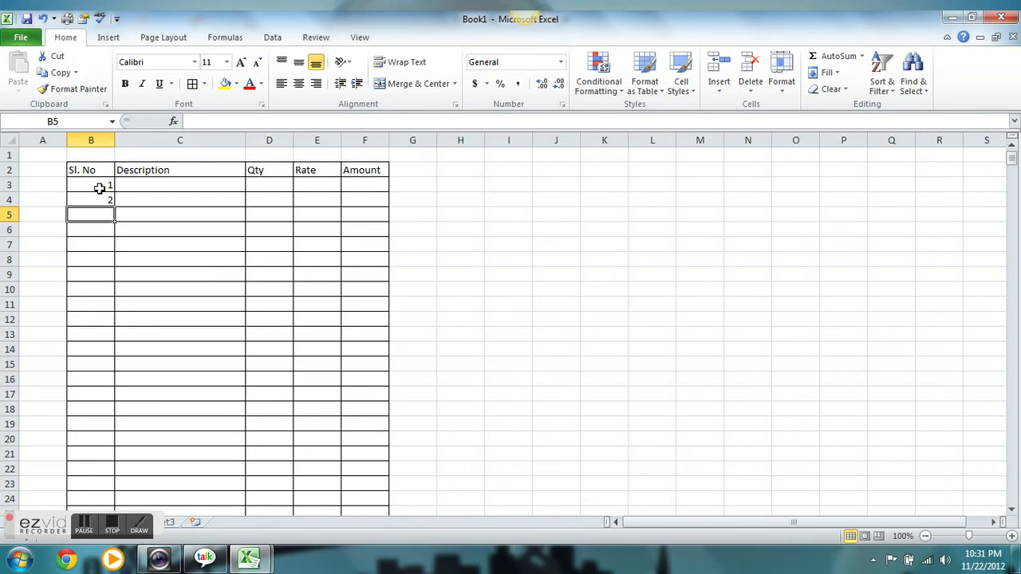
left_click(97, 142)
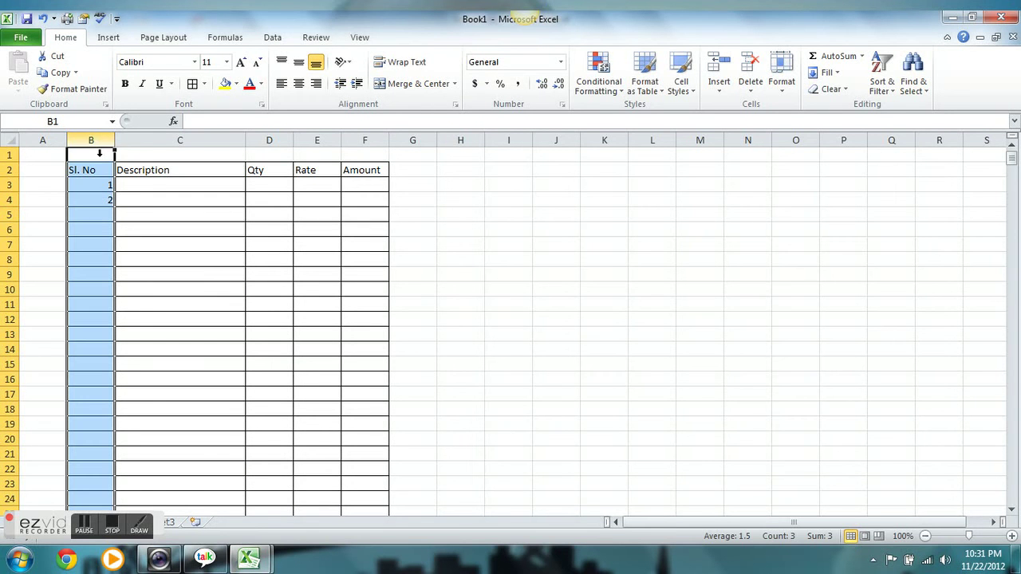
left_click(297, 88)
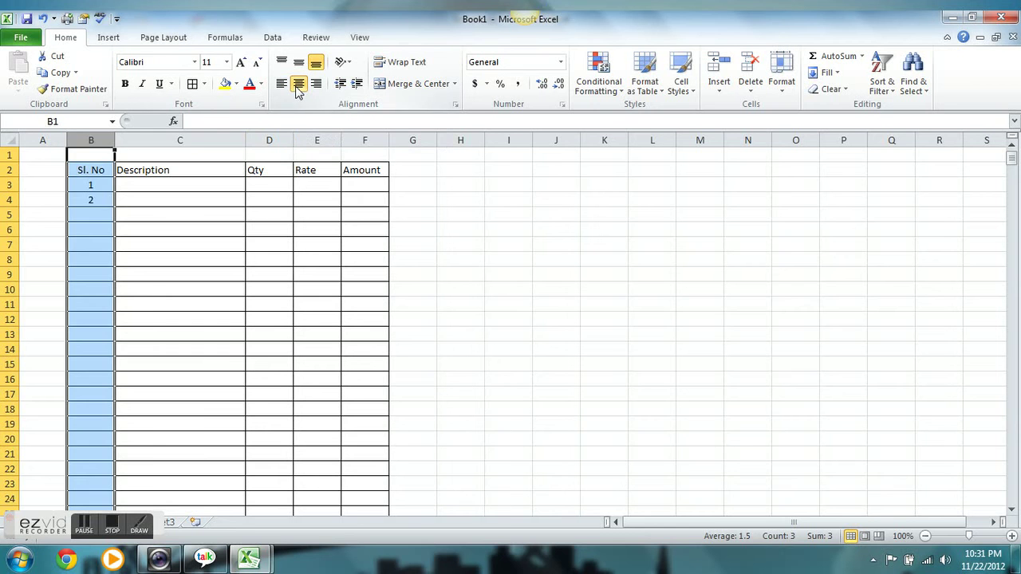
left_click(108, 295)
Fill the serial numbers from B3:B4 down to 578 at row 580
left_click_drag(112, 188, 140, 533)
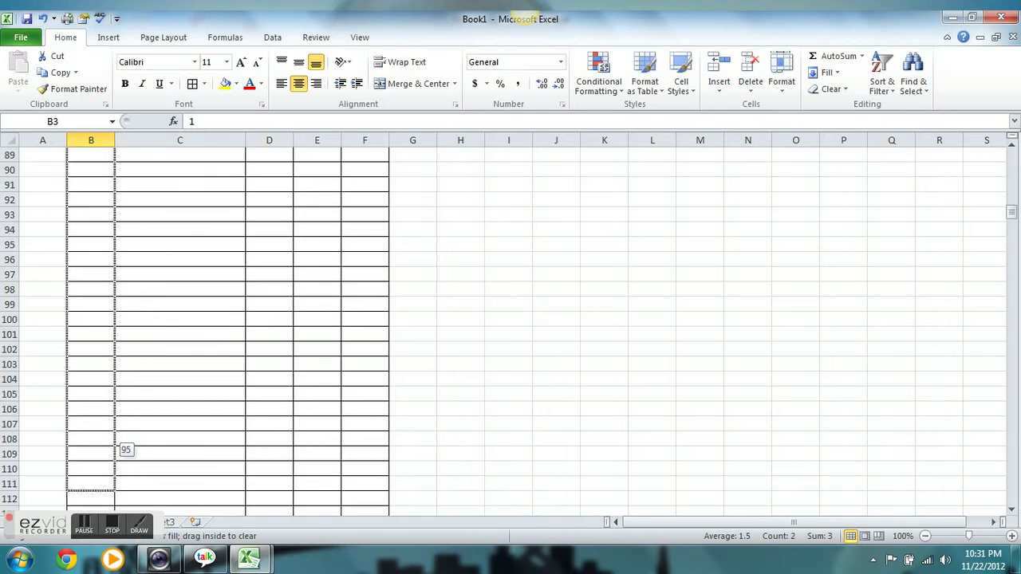
left_click_drag(141, 533, 150, 470)
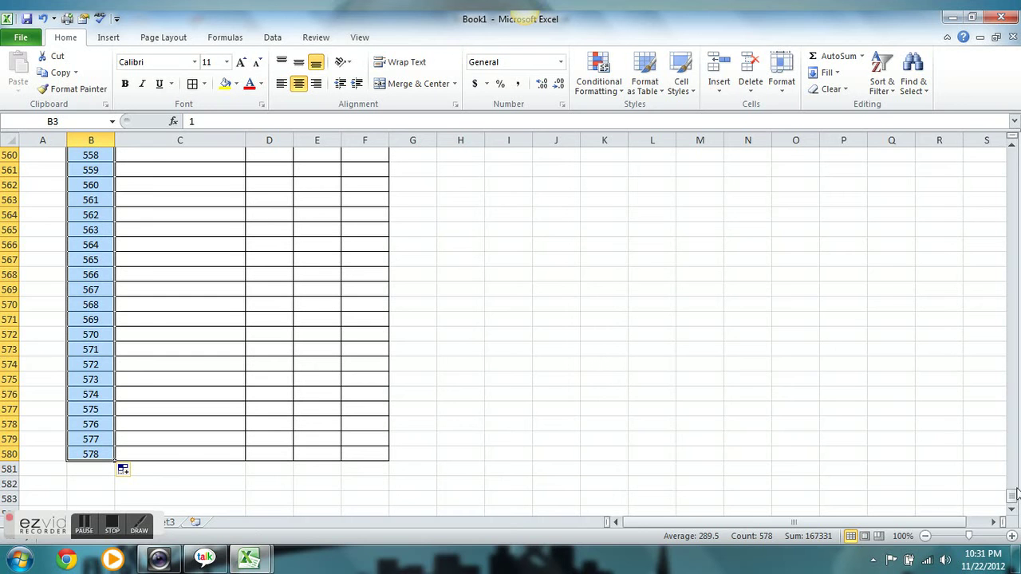
mouse_move(1011, 494)
left_mouse_down()
mouse_move(995, 201)
mouse_move(1002, 157)
left_mouse_up()
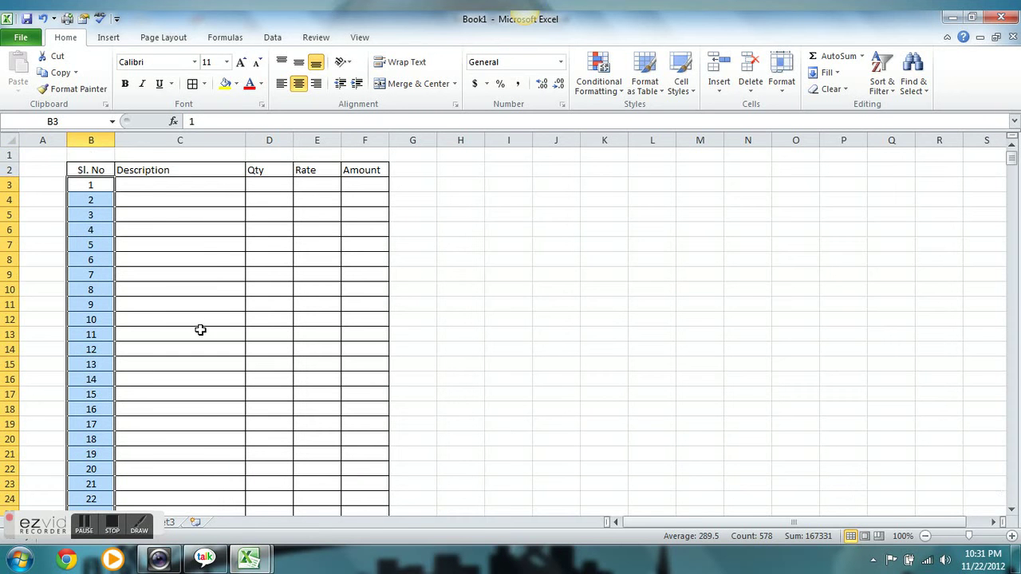
left_click(164, 189)
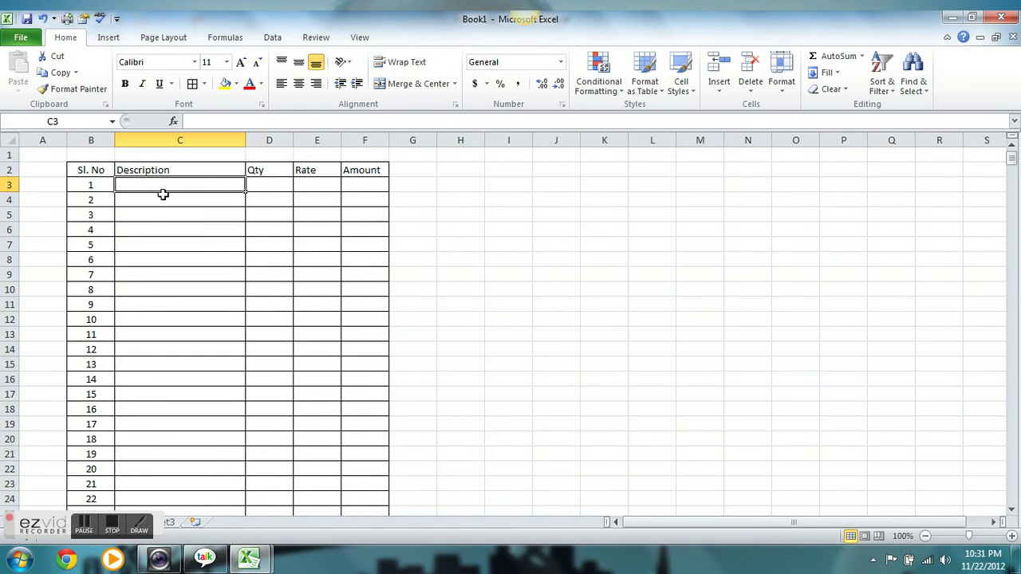
Enter CEMENT as the description in C3 and C4
left_click_drag(163, 194, 161, 199)
key("Up")
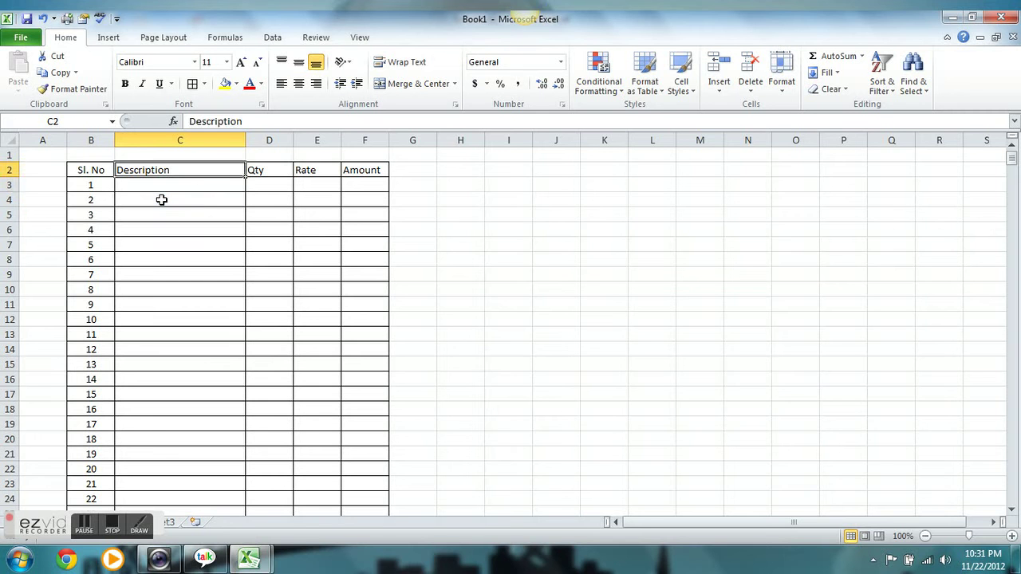
key("Down")
type("c")
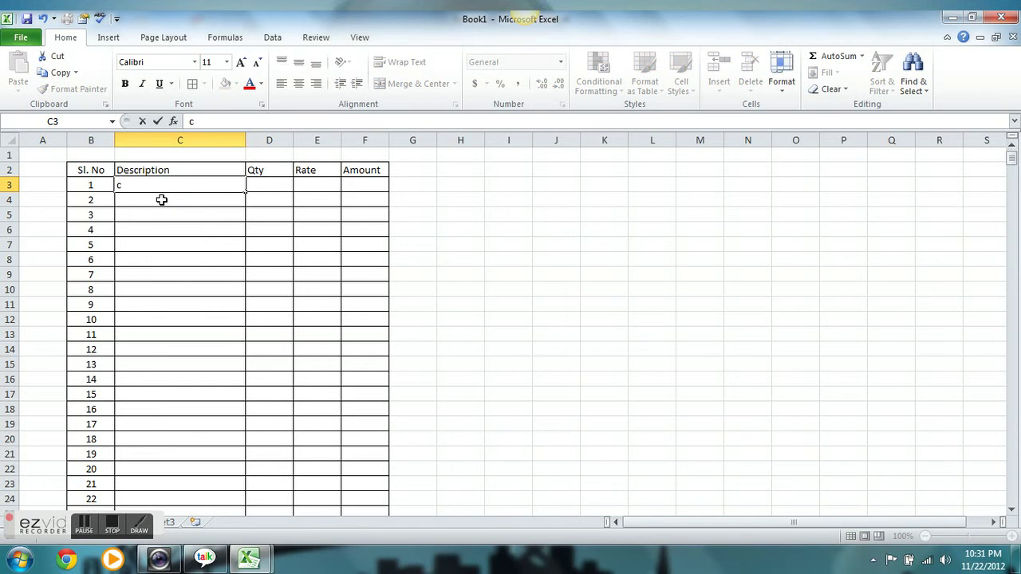
type("EMENT")
key("Return")
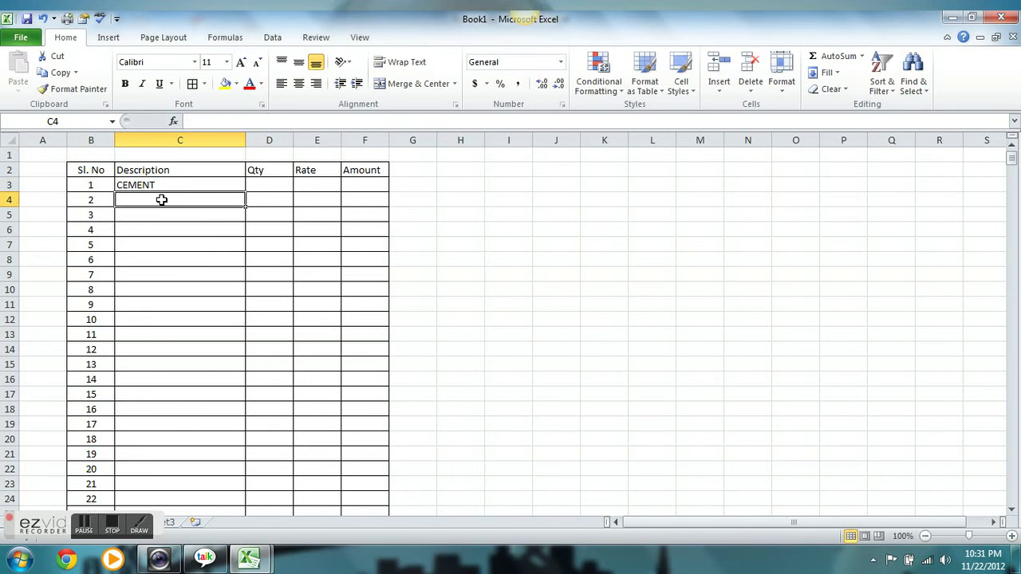
type("CE")
key("Return")
left_click(166, 184)
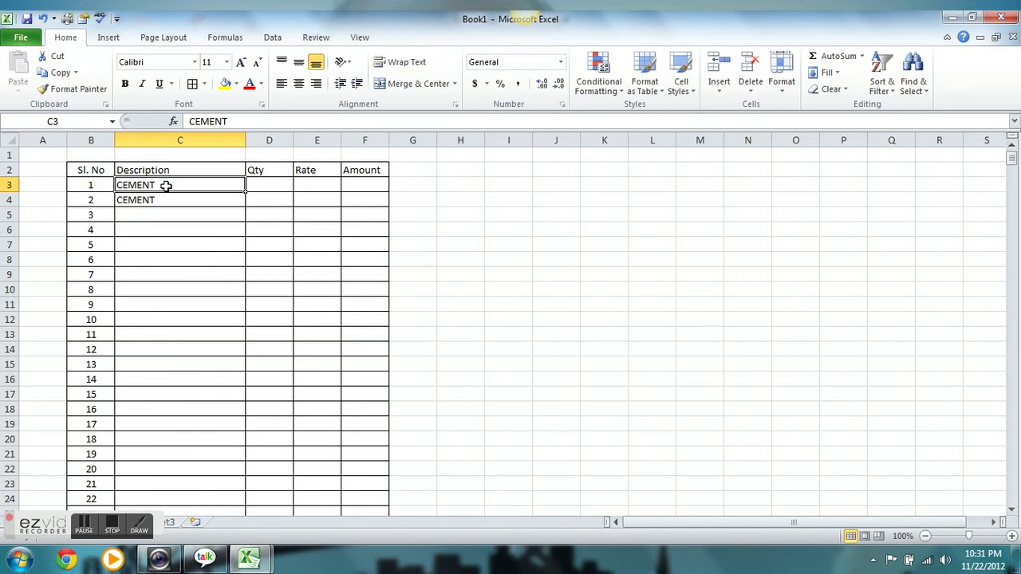
type("A")
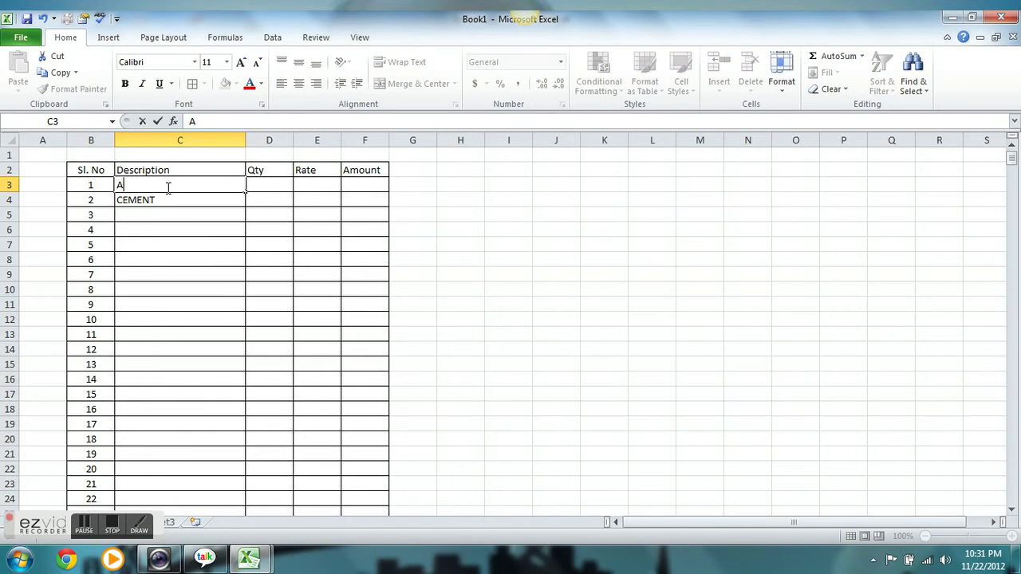
type("NDCEMENT")
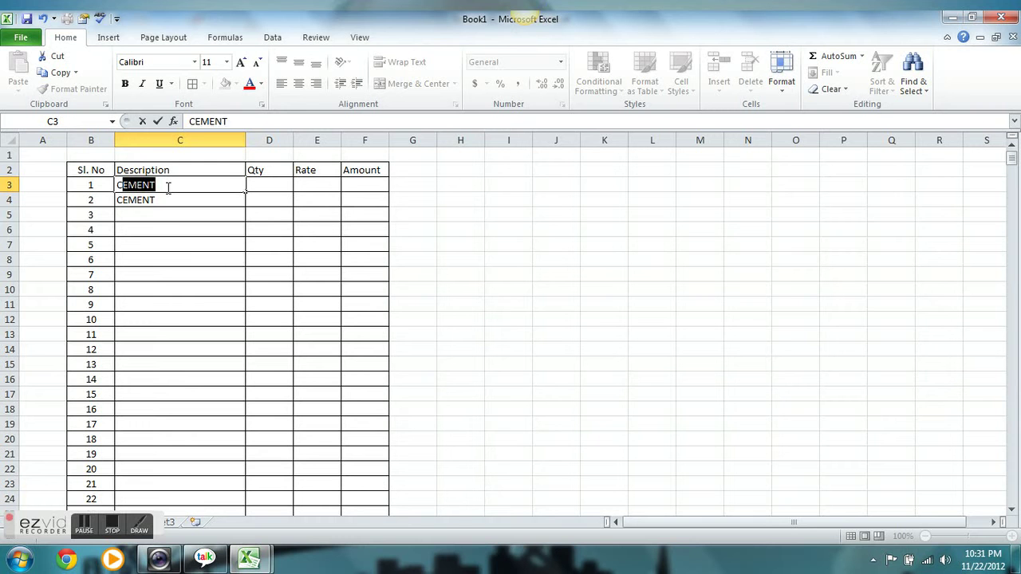
key("Return")
Enter SAND as the description in C5 through C7
key("Return")
type("S")
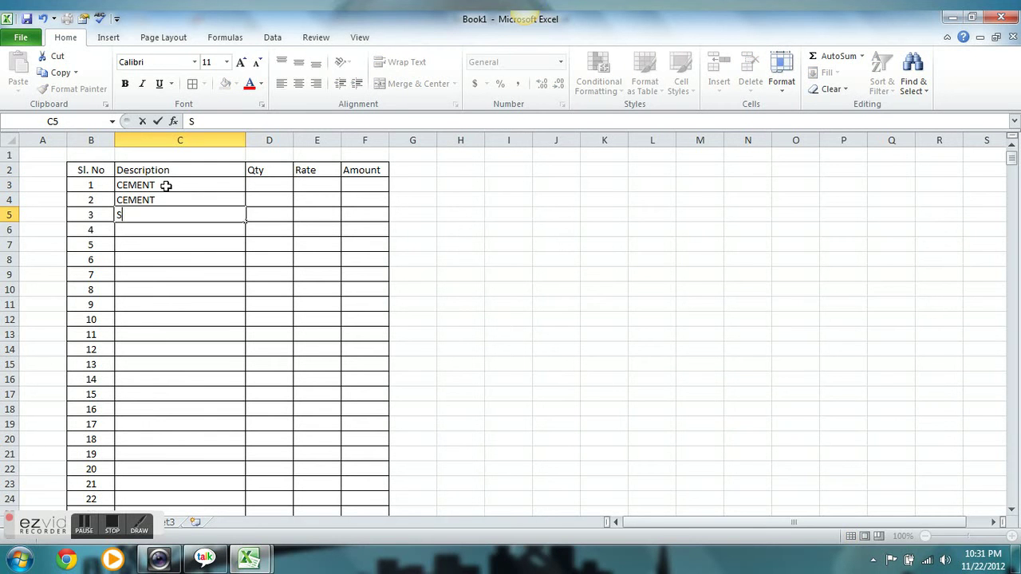
type("AND")
key("Return")
type("SAN")
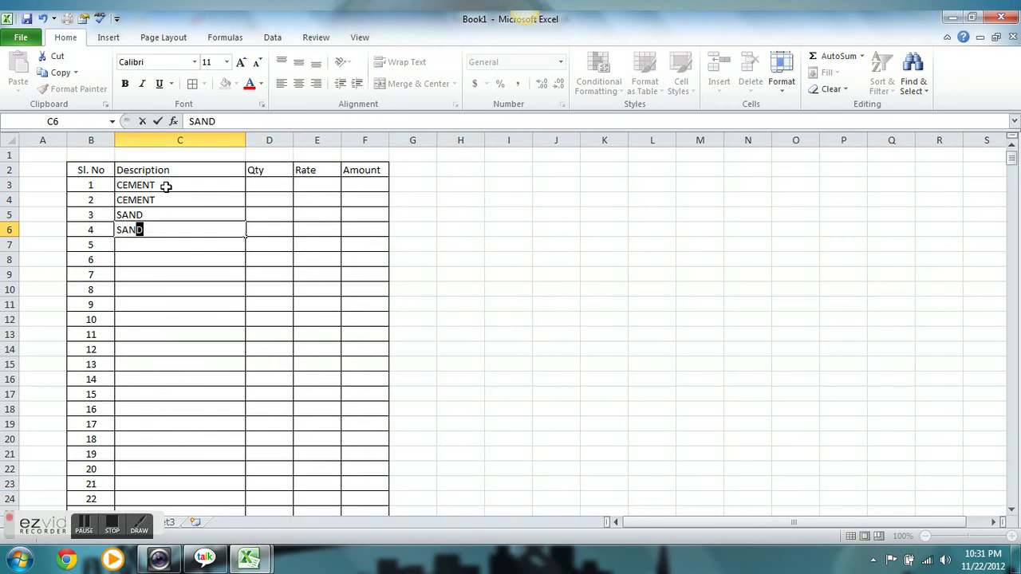
type("D")
key("Return")
type("SAN")
key("Return")
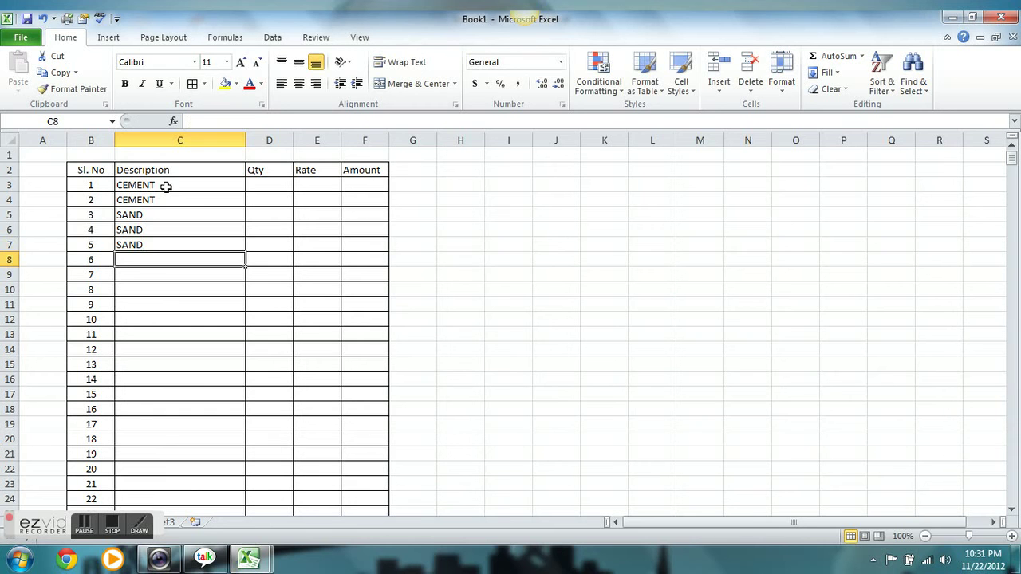
left_click_drag(165, 186, 154, 244)
mouse_move(179, 155)
left_mouse_down()
mouse_move(208, 183)
mouse_move(177, 233)
left_mouse_up()
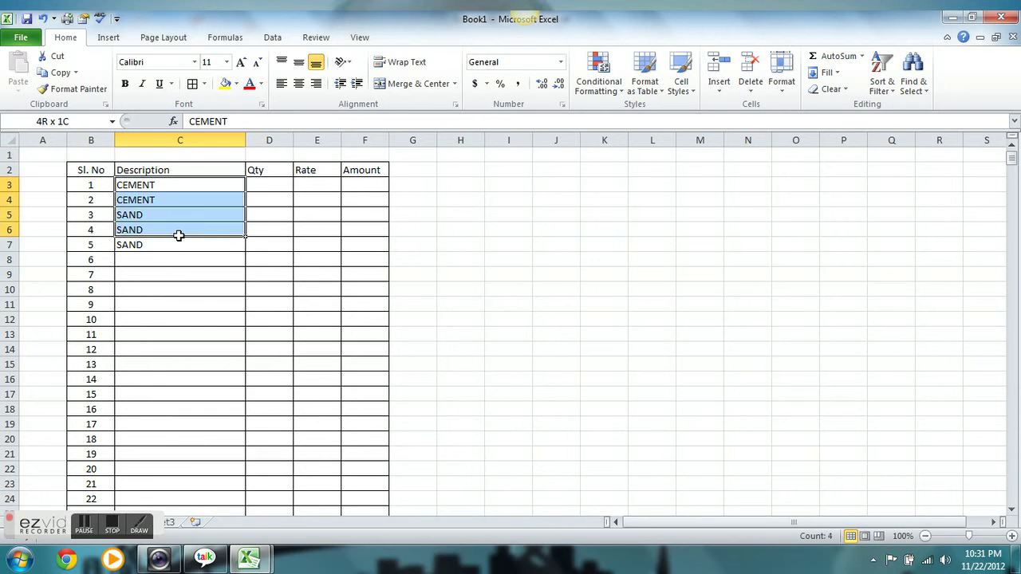
left_click(274, 184)
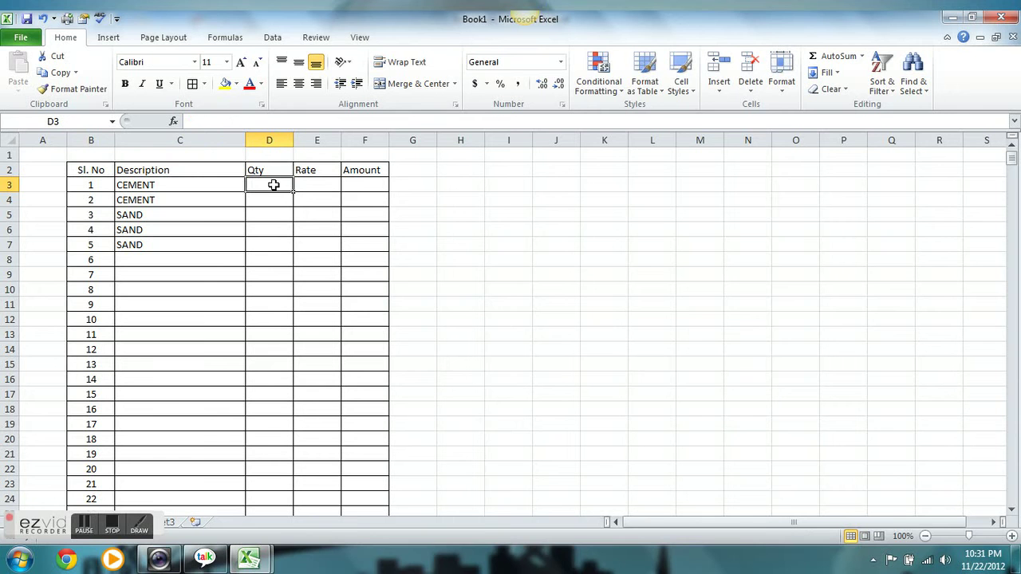
Enter quantity 25 and rate 15 for item 1
type("25")
key("Return")
left_click(274, 184)
key("Right")
type("15")
key("Return")
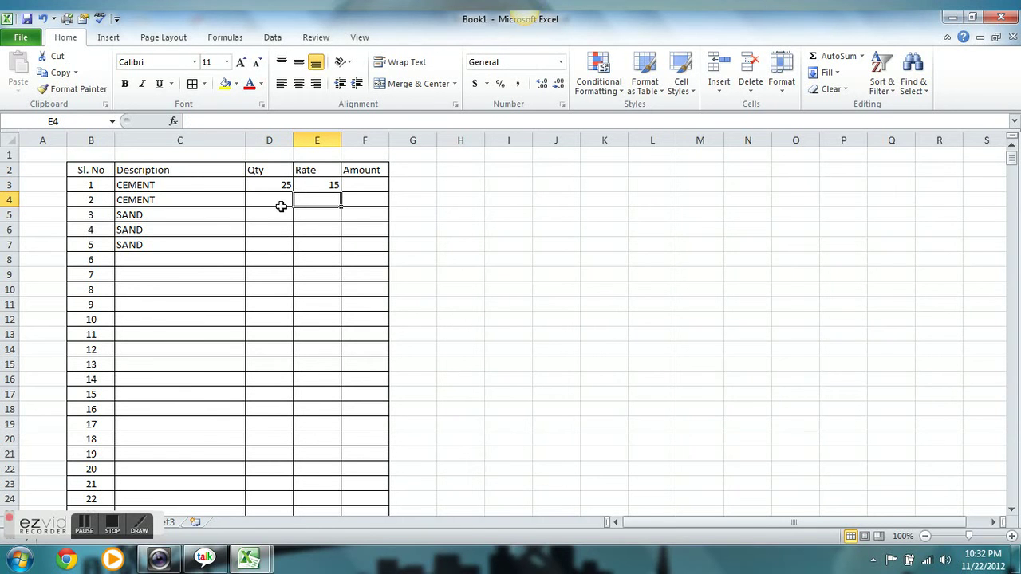
Enter quantities 52, 54, 65 and 26 for items 2–5
left_click(280, 205)
type("52")
key("Return")
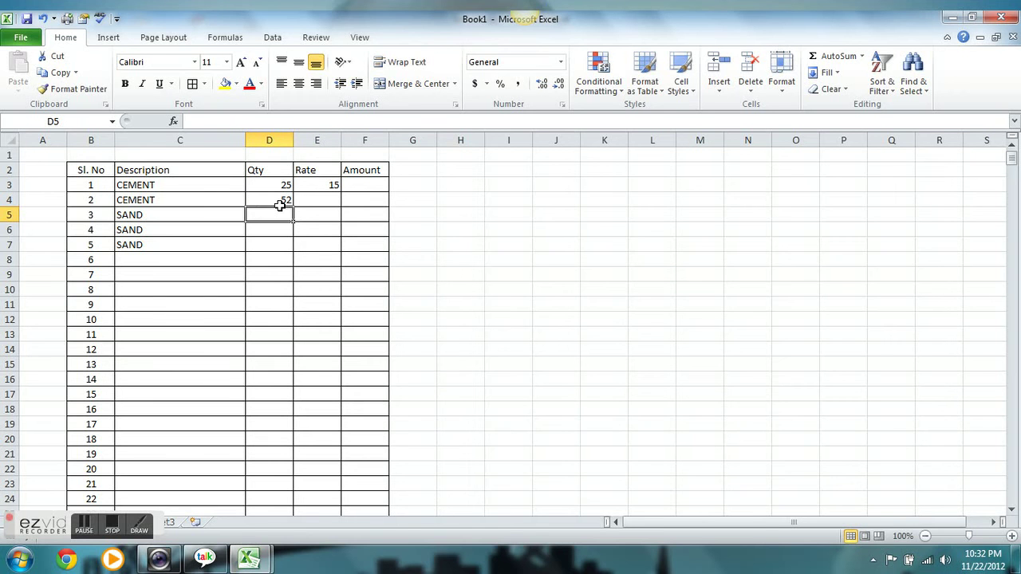
type("54")
key("Return")
type("65")
key("Return")
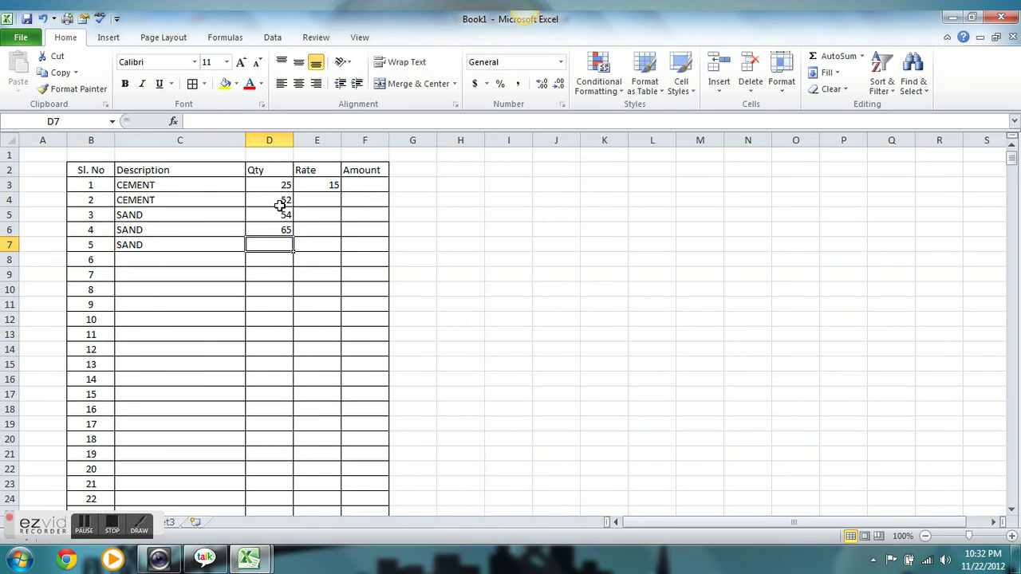
type("26")
key("Return")
Enter rates 10, 20, 3 and 15 for items 2–5
key("Up")
key("Up")
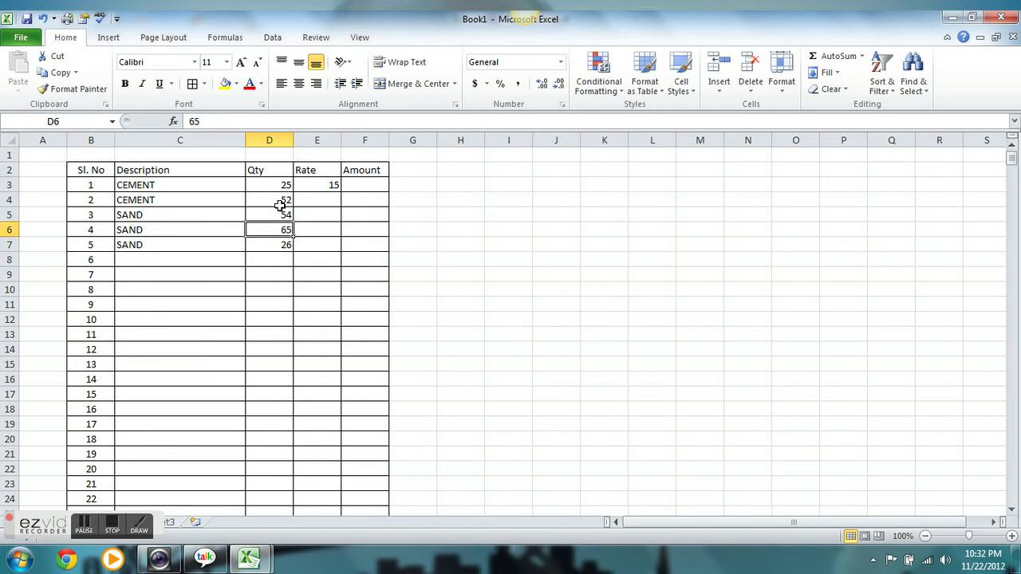
key("Up")
key("Up")
key("Right")
type("10")
key("Return")
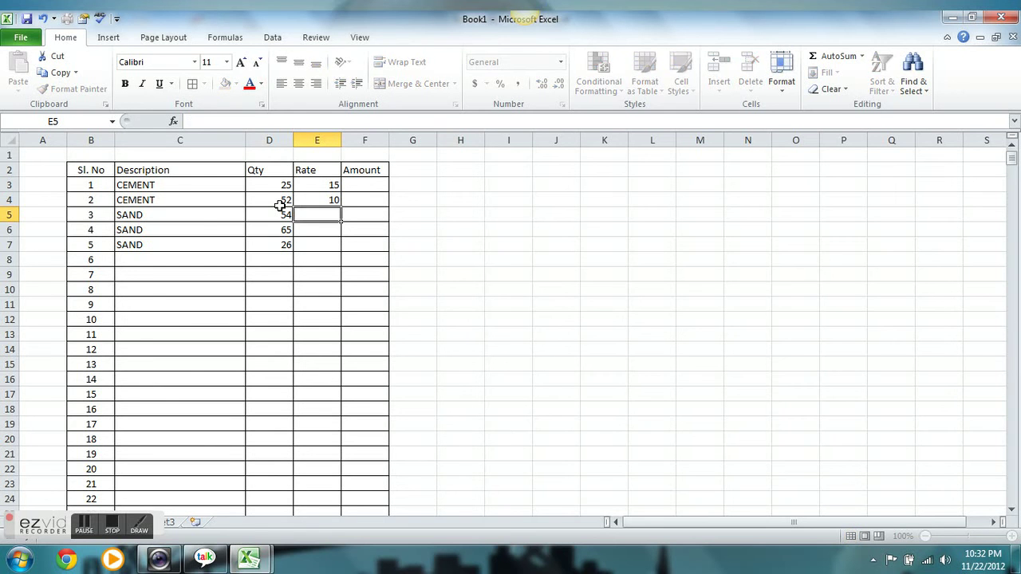
type("20")
key("Return")
type("3")
key("Return")
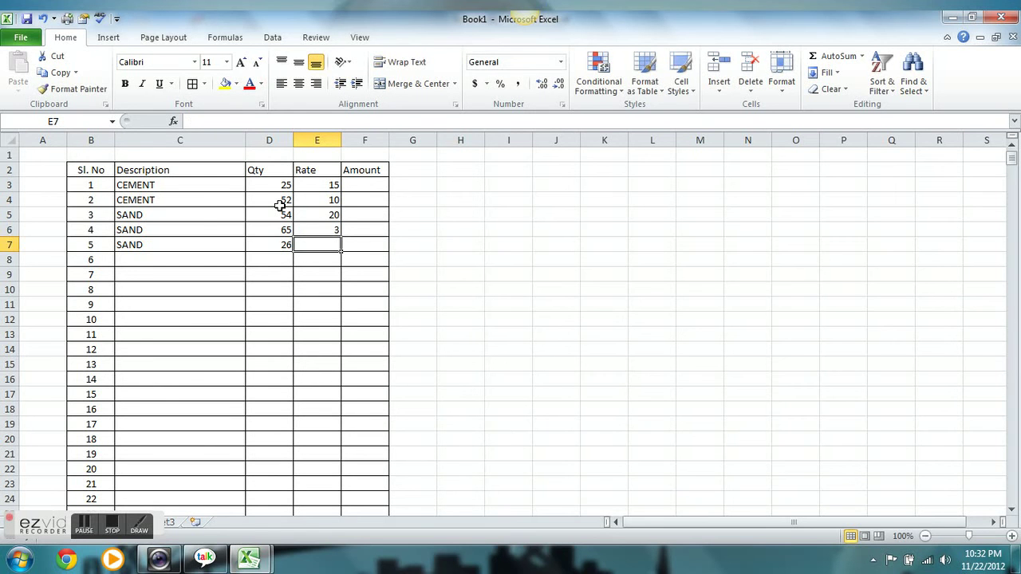
type("15")
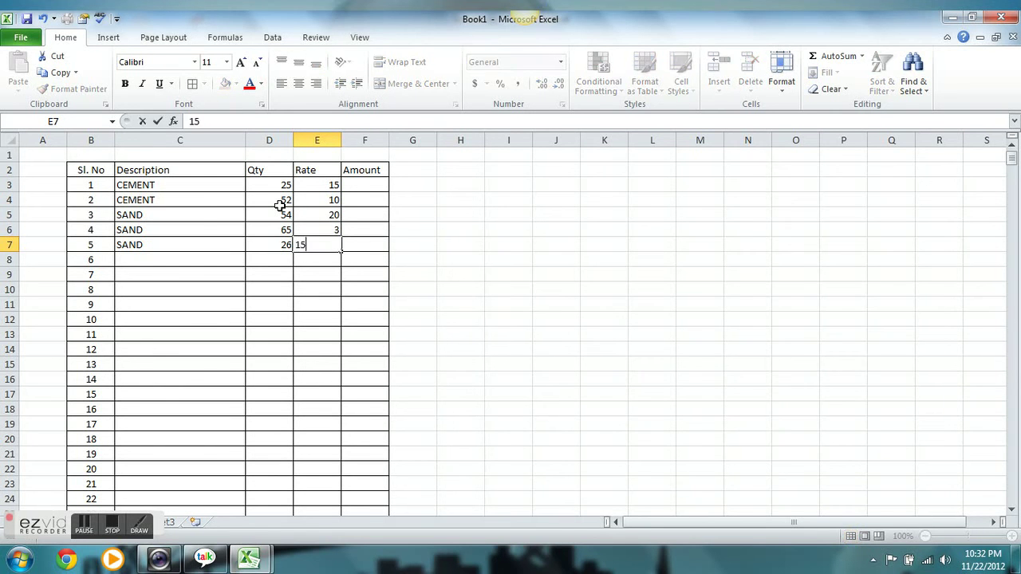
key("Return")
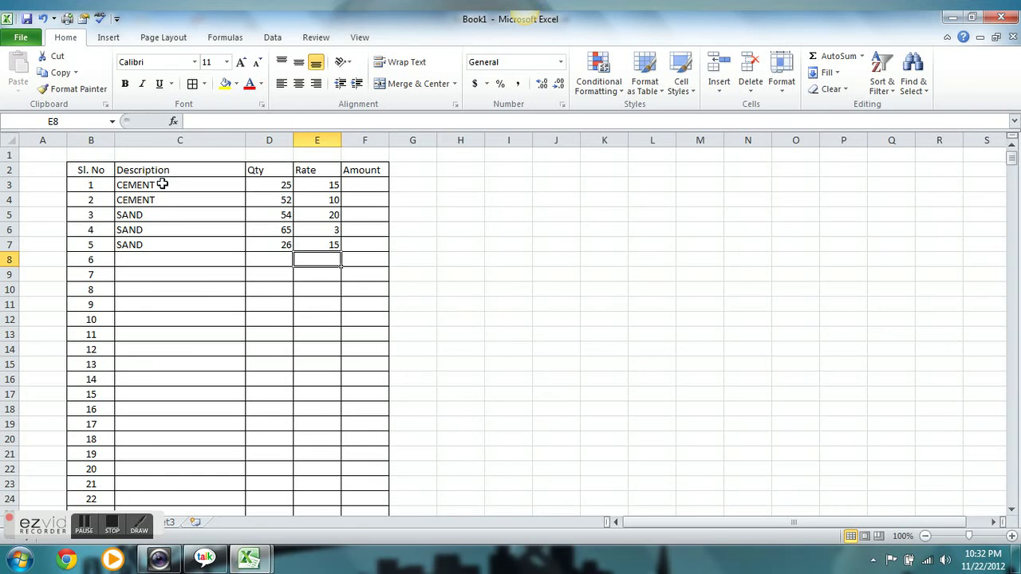
Copy the five item rows C3:E7 and paste them below item 5
mouse_move(162, 184)
left_mouse_down()
mouse_move(330, 232)
mouse_move(330, 248)
left_mouse_up()
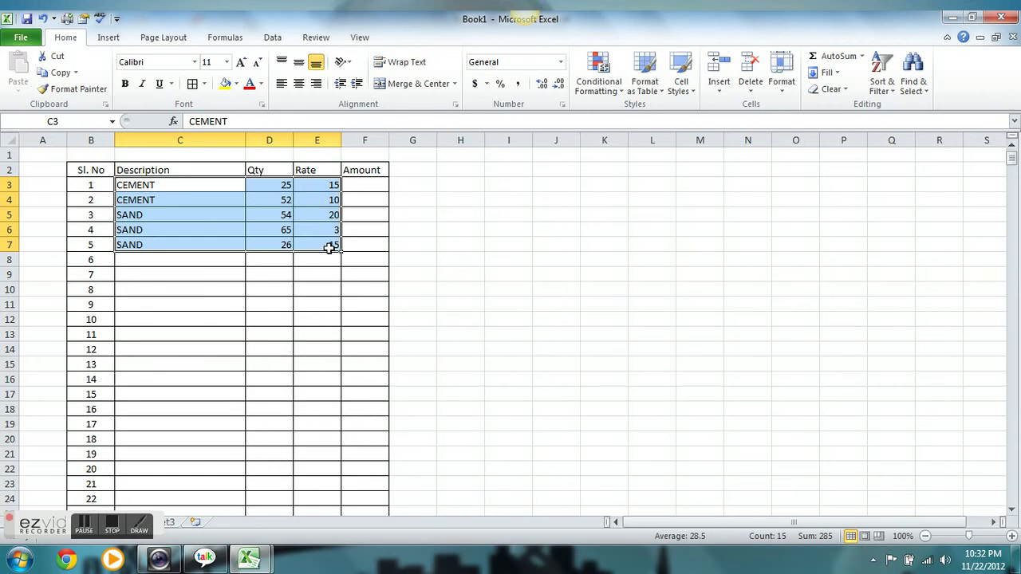
right_click(291, 215)
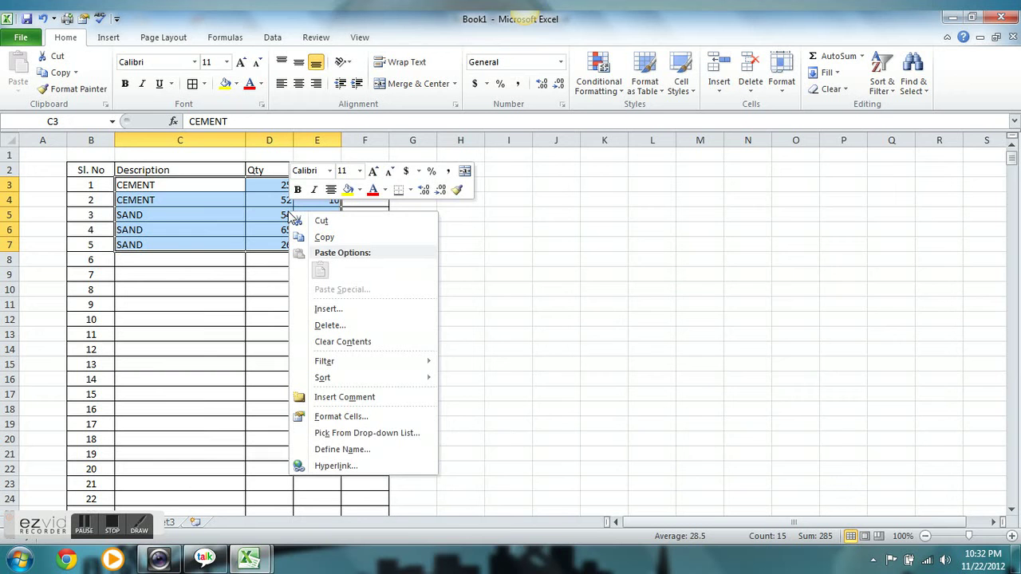
left_click(323, 237)
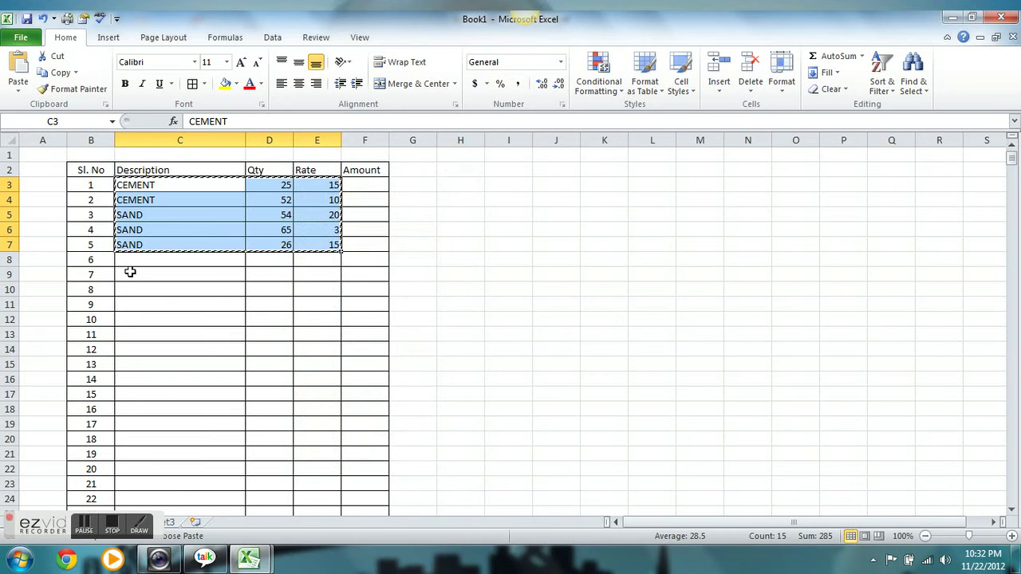
mouse_move(129, 263)
left_mouse_down()
mouse_move(258, 276)
mouse_move(340, 490)
left_mouse_up()
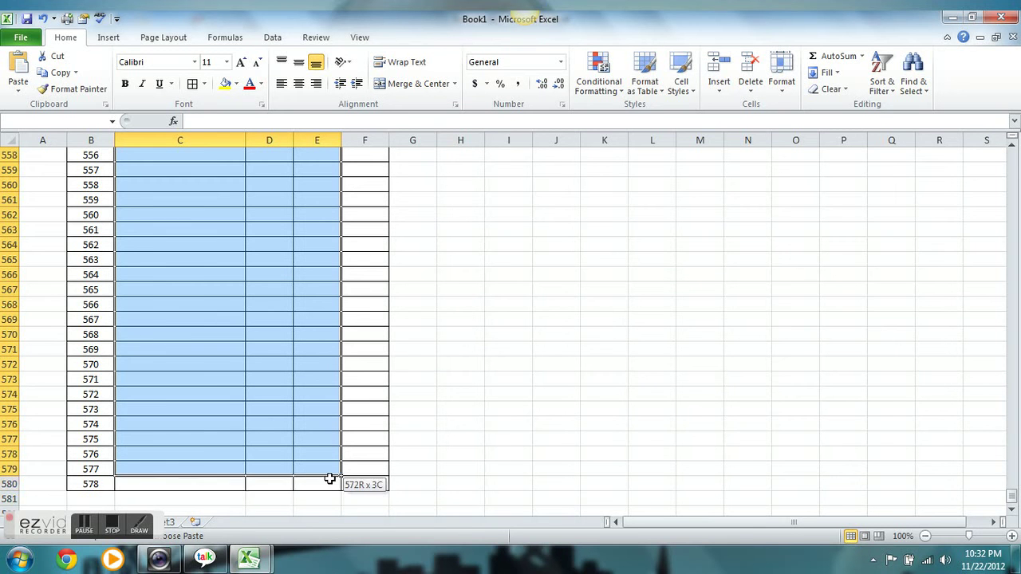
left_click_drag(341, 490, 326, 487)
key("ctrl+v")
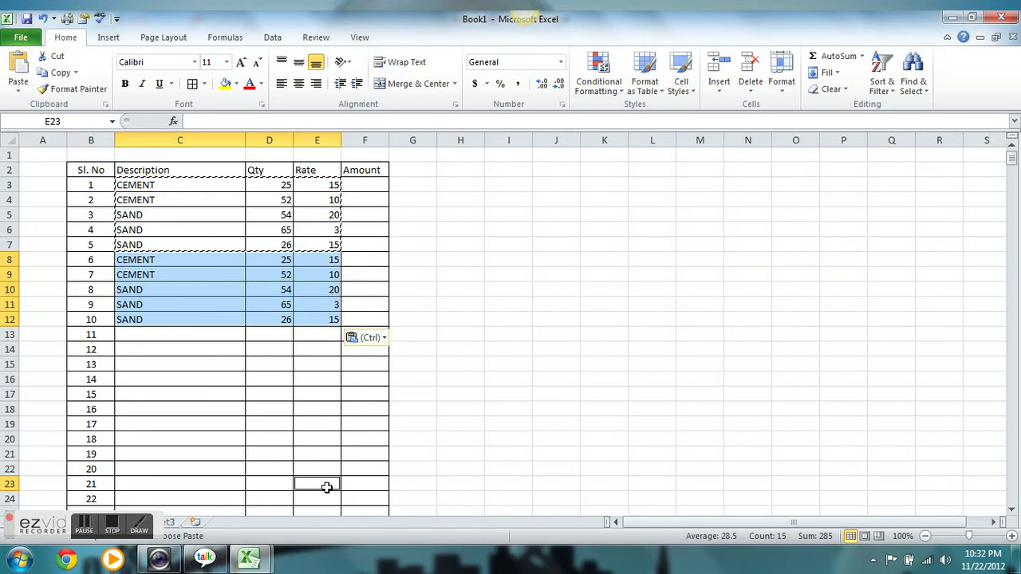
Paste further copies of the five-row block repeatedly down through item 45
left_click(164, 339)
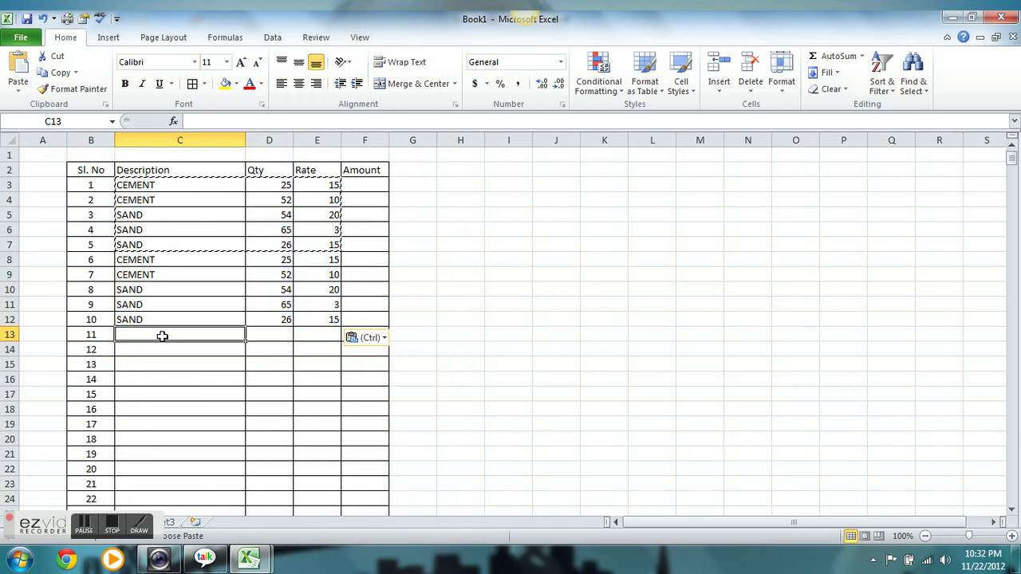
key("ctrl+v")
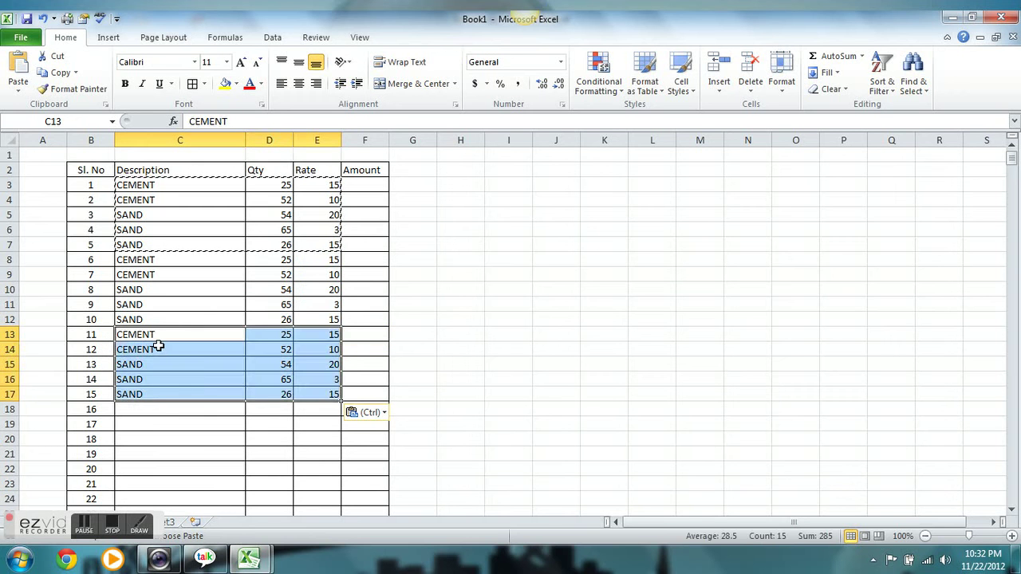
key("Down")
key("Down")
key("Down")
key("Down")
key("Down")
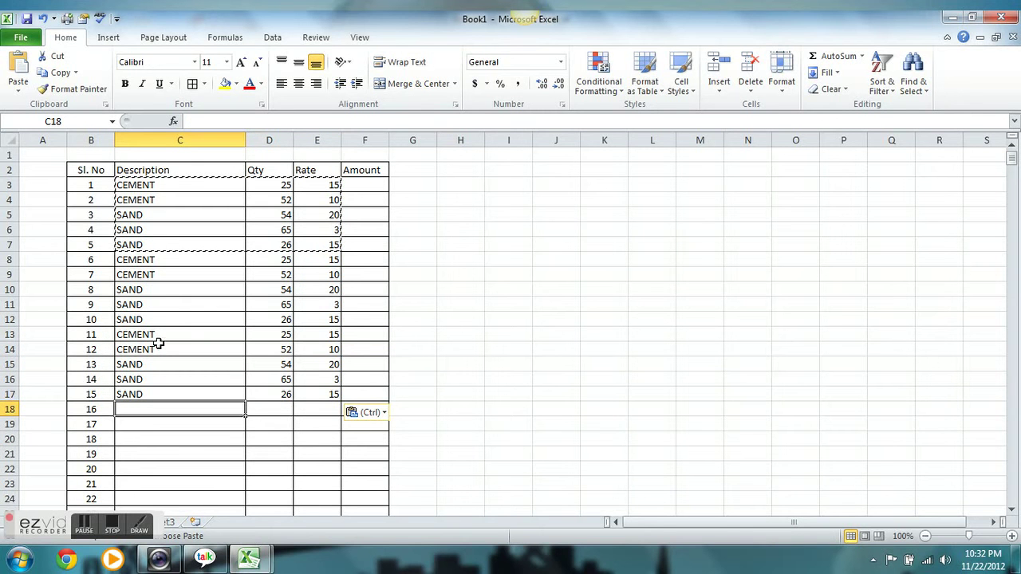
key("ctrl+v")
key("Down")
key("Down")
key("Down")
key("Down")
key("Down")
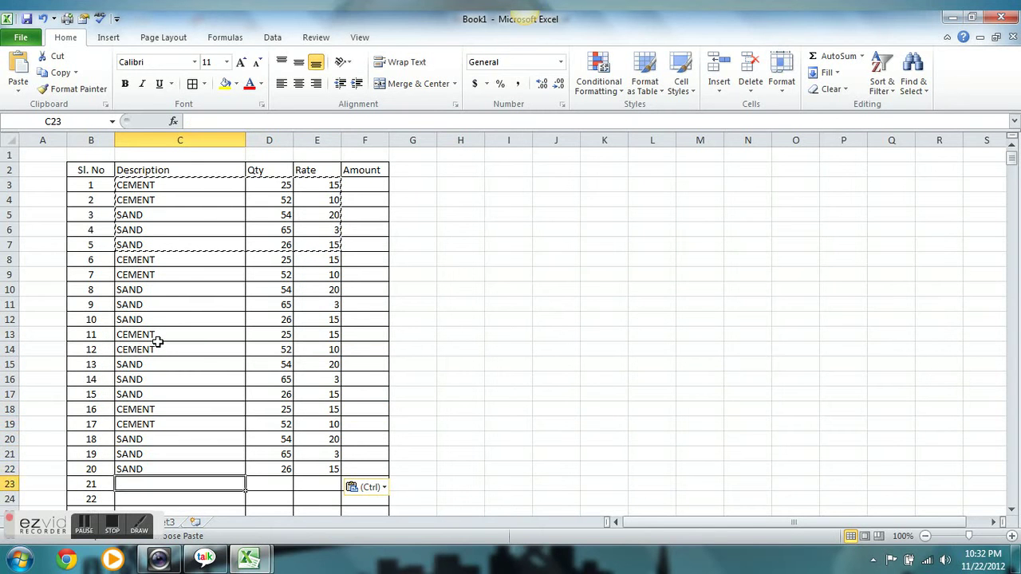
key("ctrl+v")
key("Down")
key("Down")
key("Down")
key("Down")
key("Down")
key("Down")
key("Down")
key("Down")
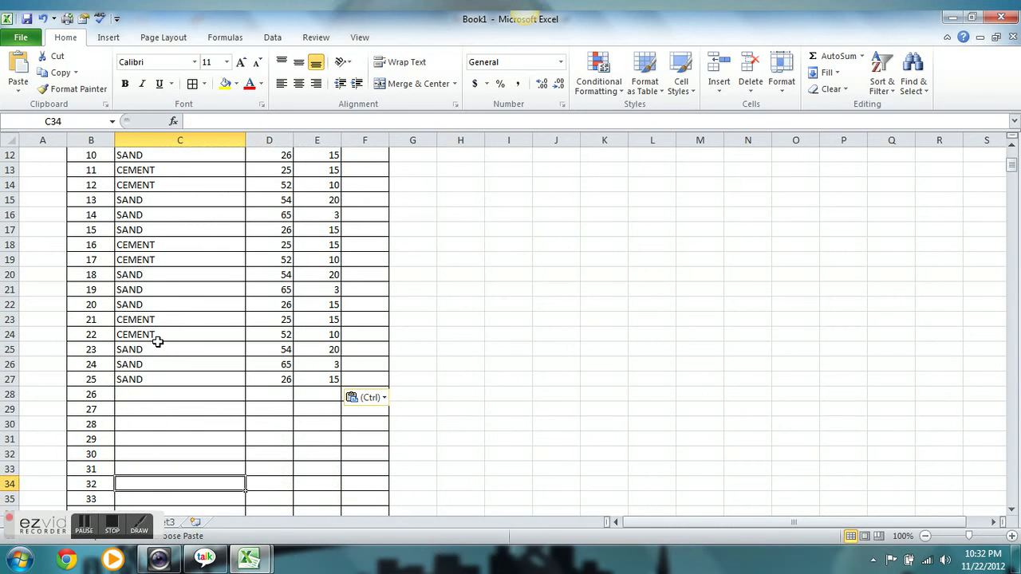
key("Up")
key("Up")
key("Up")
key("Up")
key("Up")
key("Up")
key("Up")
key("Down")
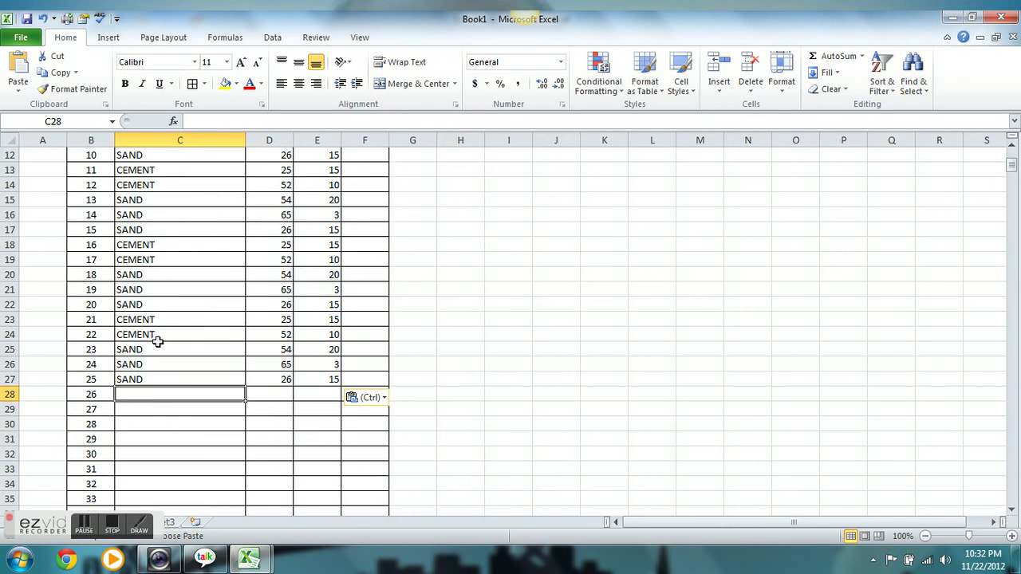
key("ctrl+v")
key("Down")
key("Down")
key("Down")
key("Down")
key("Down")
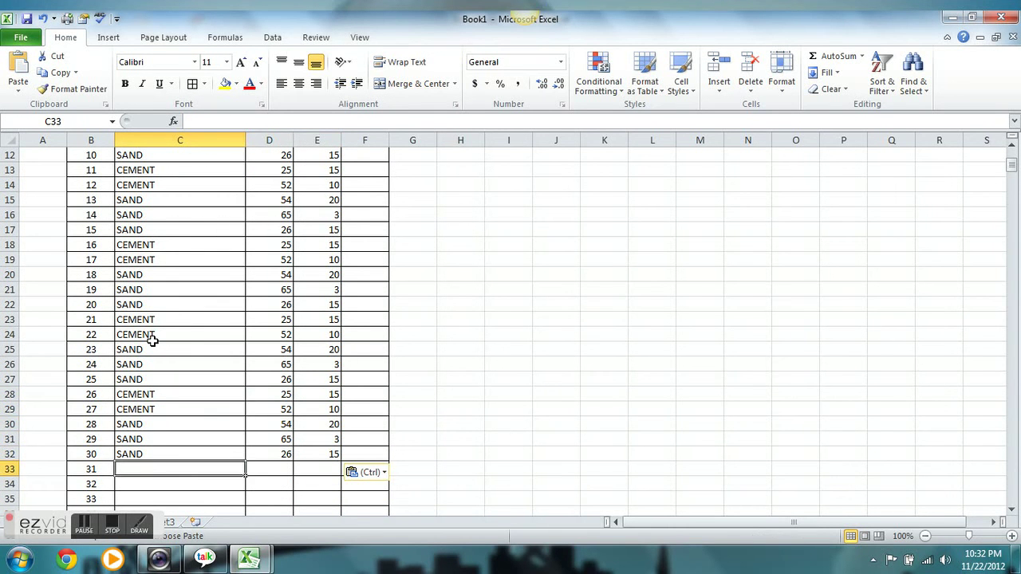
key("ctrl+v")
key("Down")
key("Down")
key("ctrl+v")
key("Down")
key("Down")
key("Down")
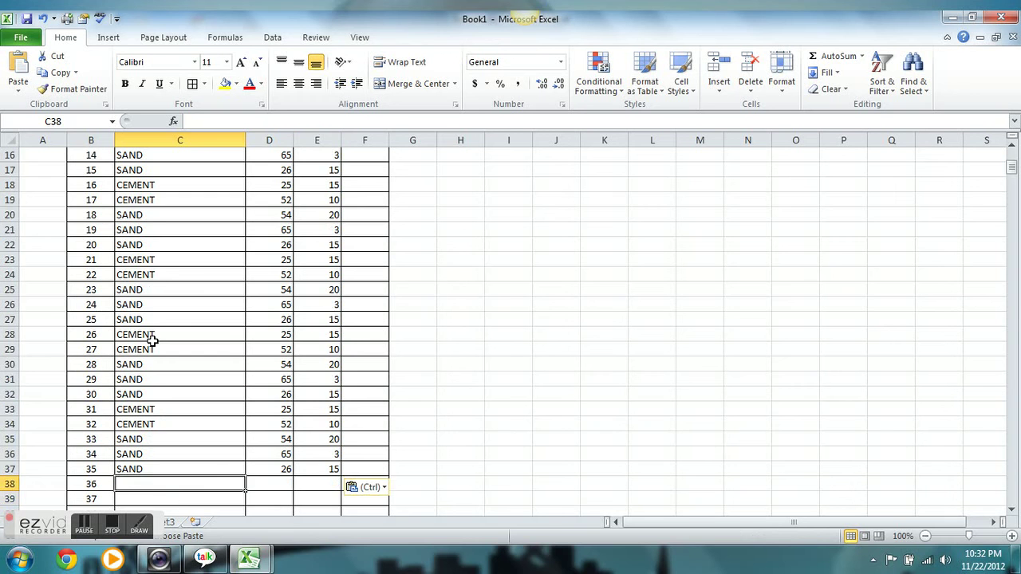
key("Down")
key("Down")
key("Down")
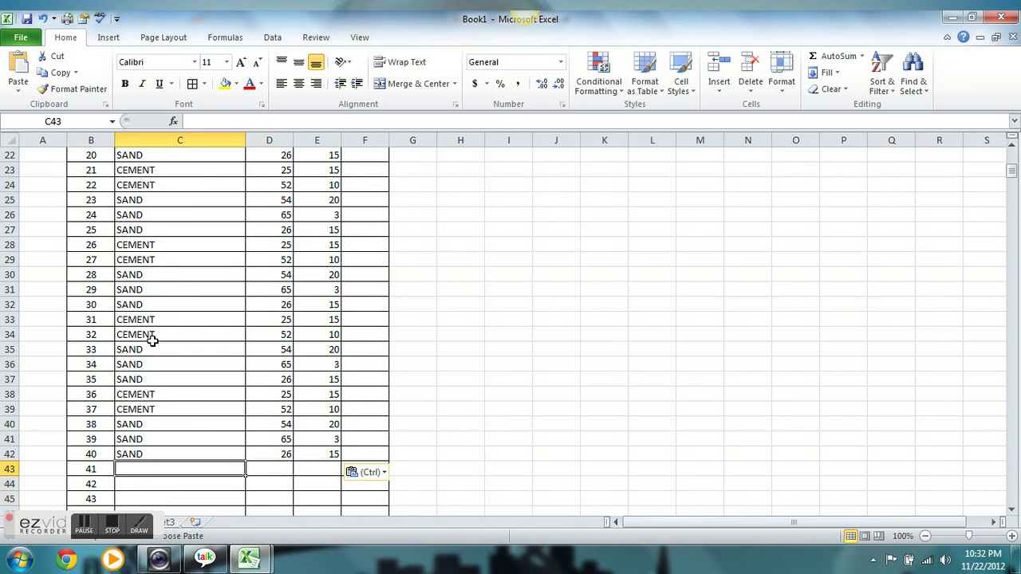
key("ctrl+v")
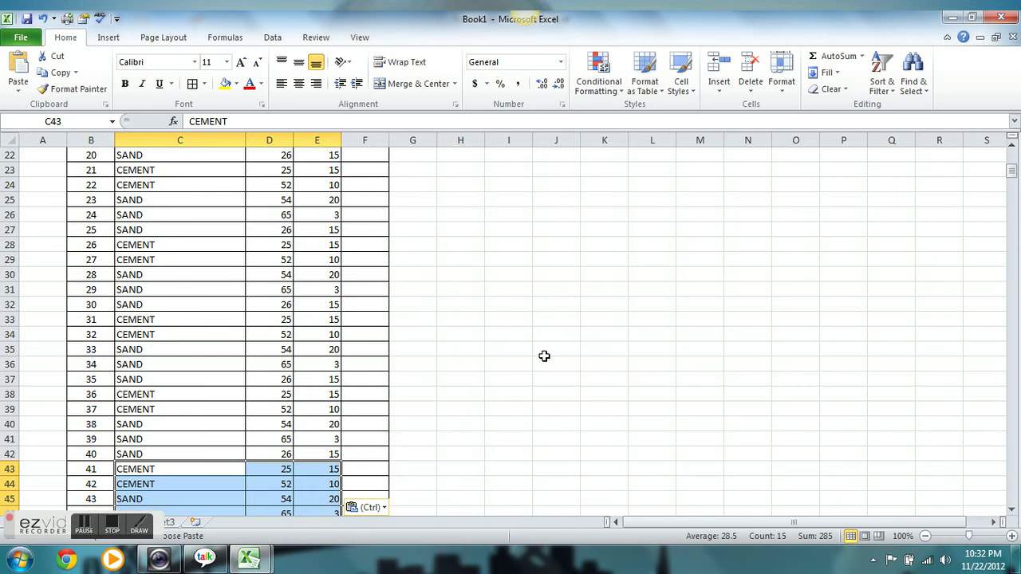
left_click(544, 353)
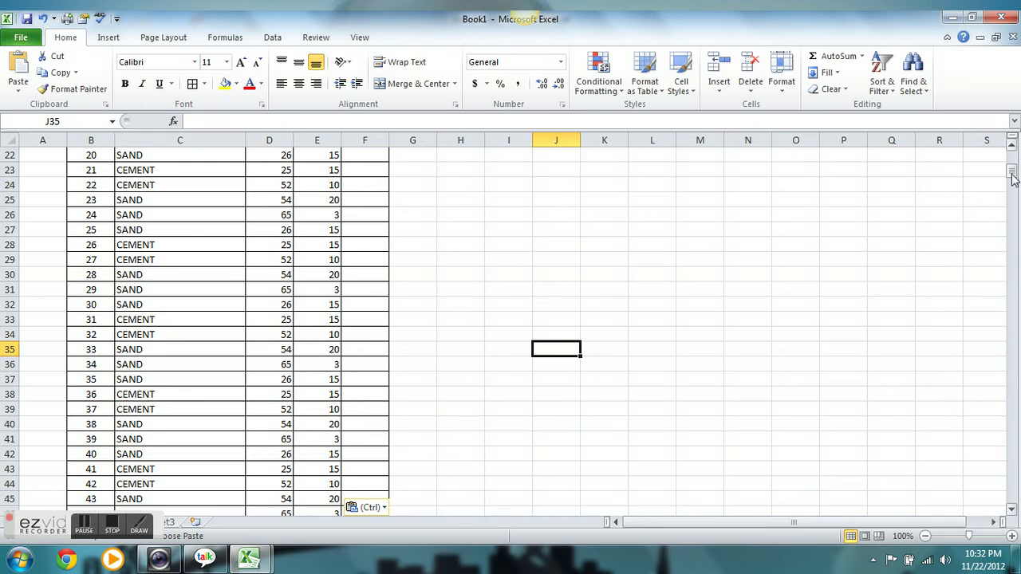
Copy C3:E47 and paste it directly below the existing data
left_click_drag(1011, 177, 1013, 162)
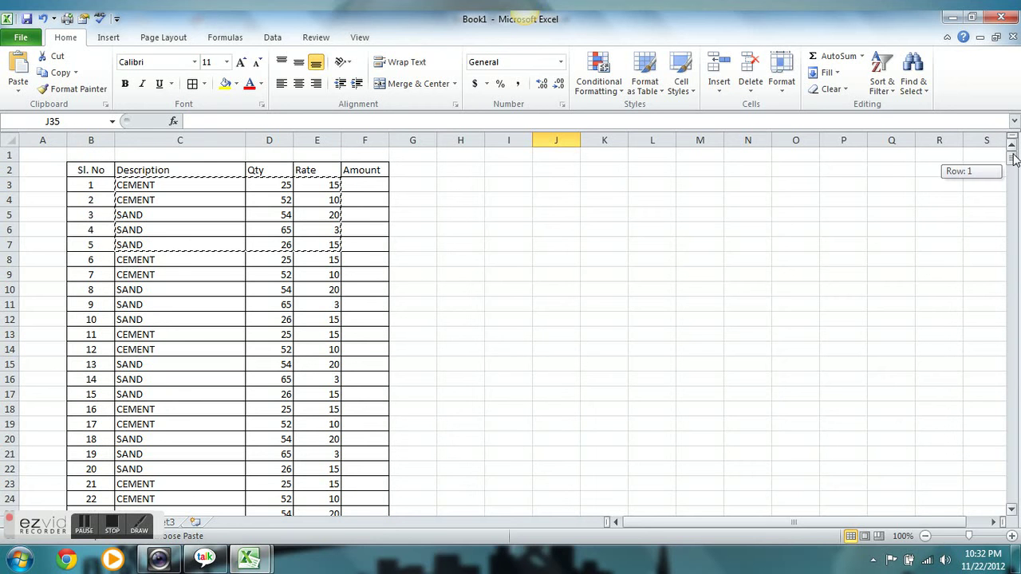
mouse_move(178, 190)
left_mouse_down()
mouse_move(344, 213)
mouse_move(345, 498)
mouse_move(303, 137)
left_mouse_up()
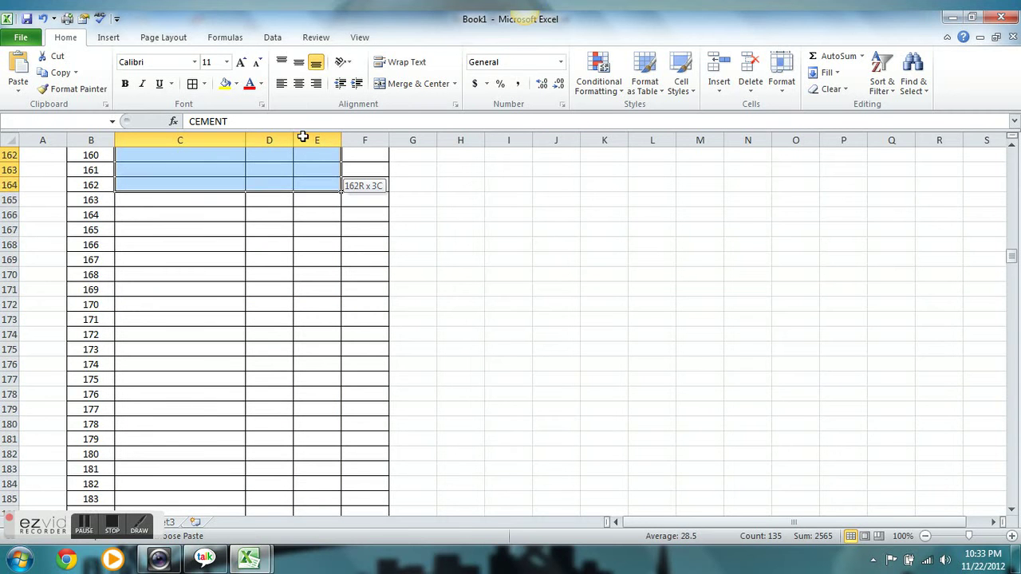
mouse_move(303, 137)
left_mouse_down()
mouse_move(303, 126)
mouse_move(333, 246)
mouse_move(331, 319)
left_mouse_up()
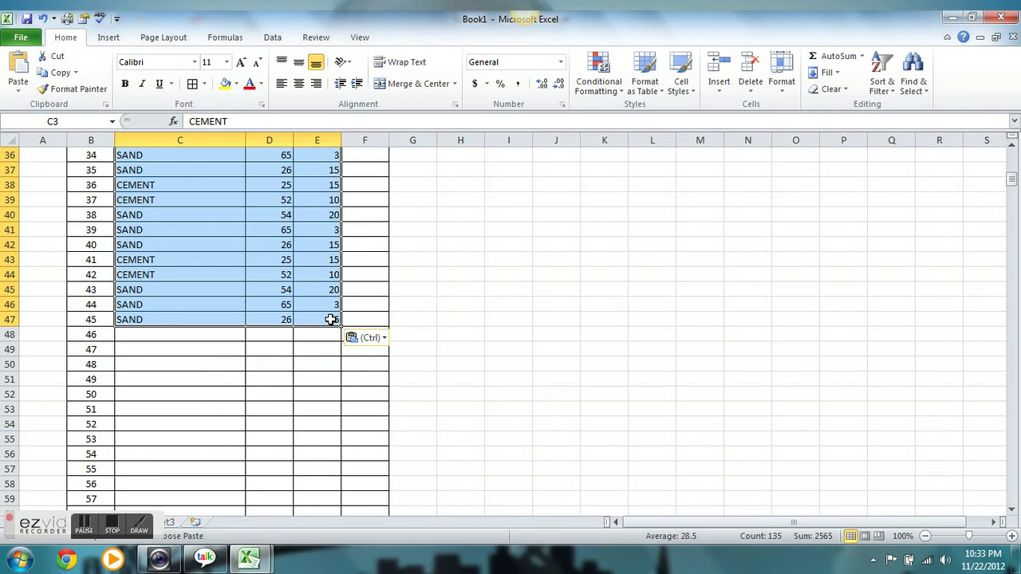
left_click(209, 340)
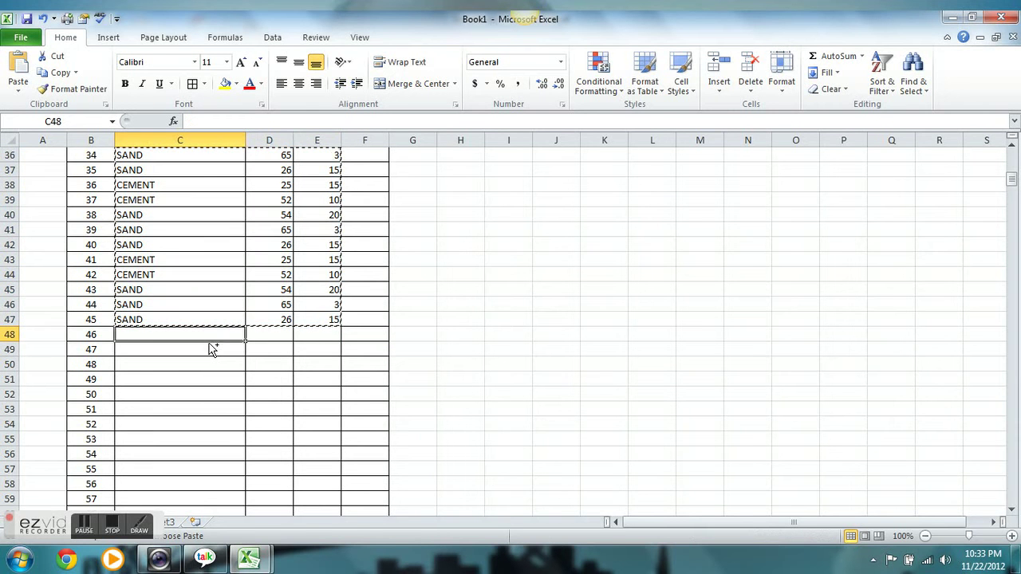
key("ctrl+v")
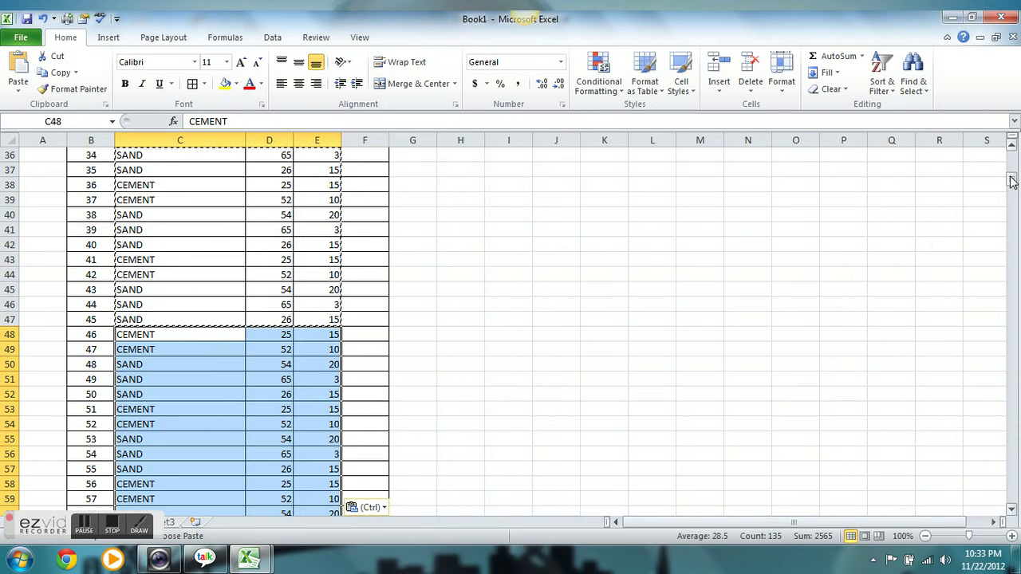
Paste more copies of the block starting at rows 93, 138, 183 and 228
left_click_drag(1011, 180, 1013, 216)
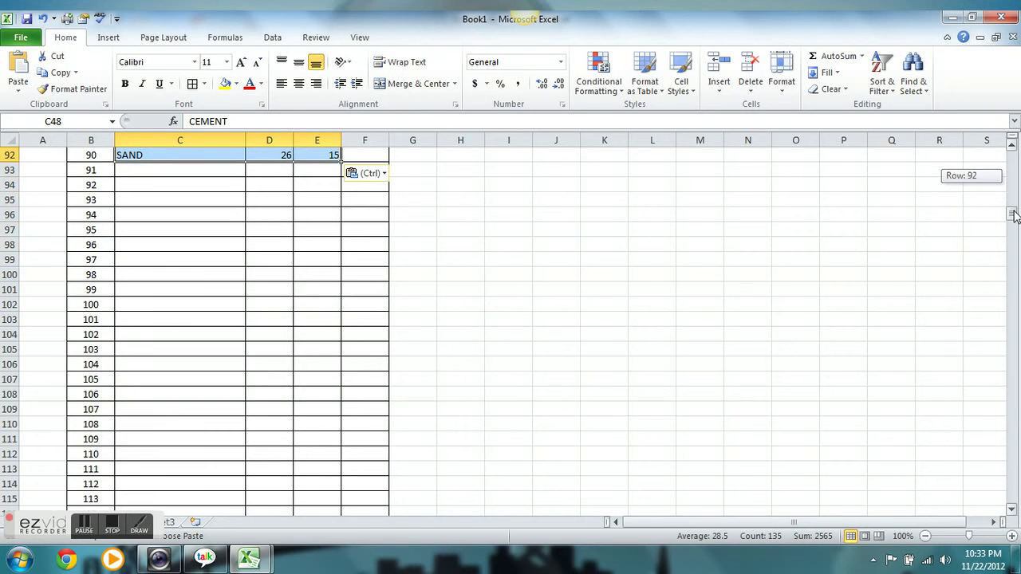
left_click(204, 177)
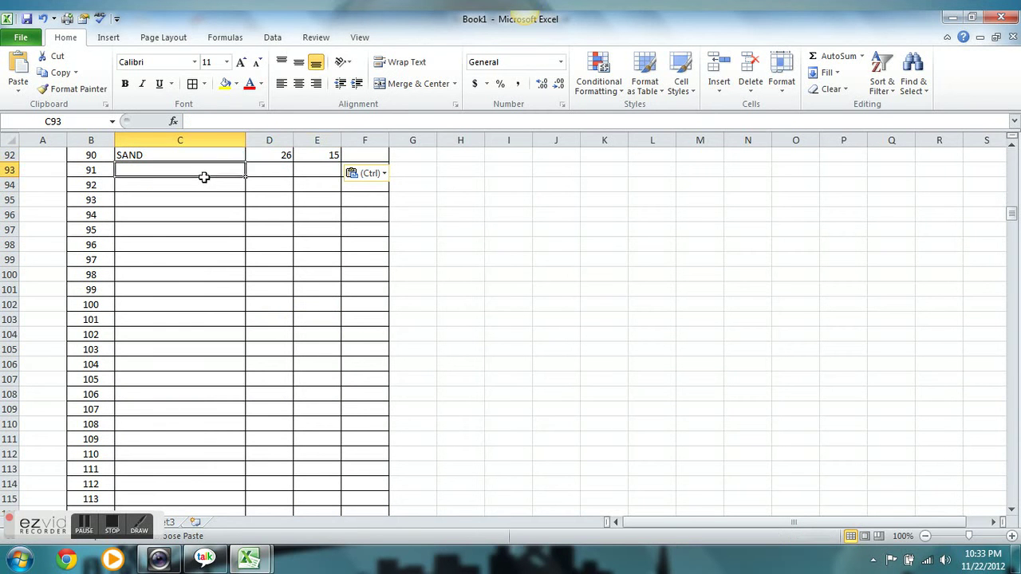
key("ctrl+v")
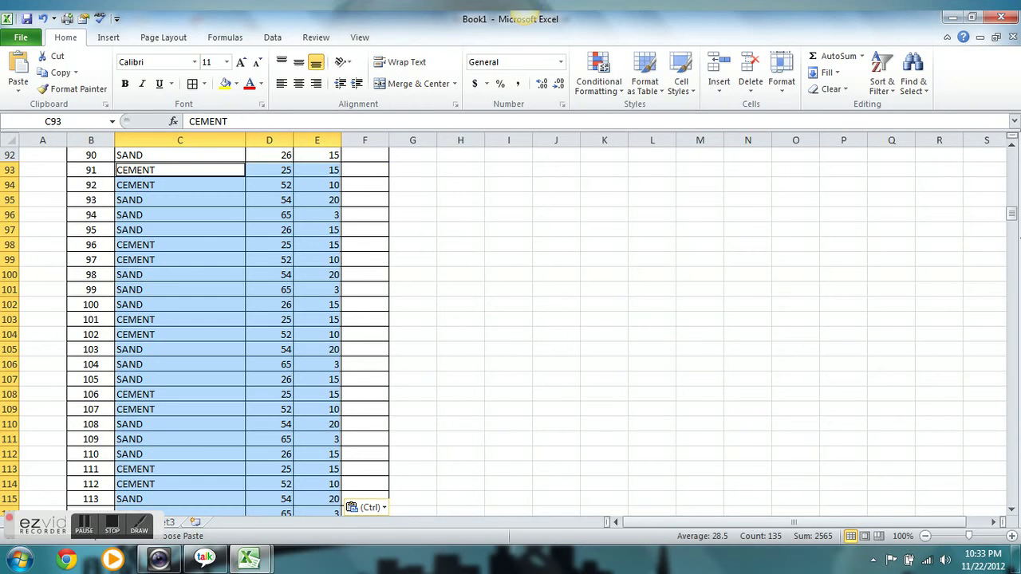
left_click_drag(1011, 222, 1014, 249)
left_click(173, 209)
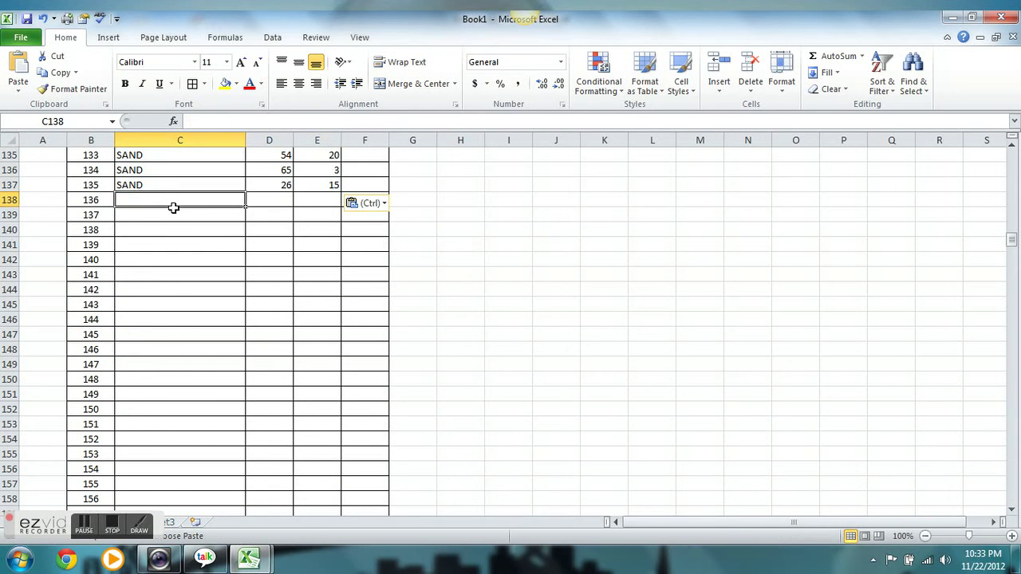
key("ctrl+v")
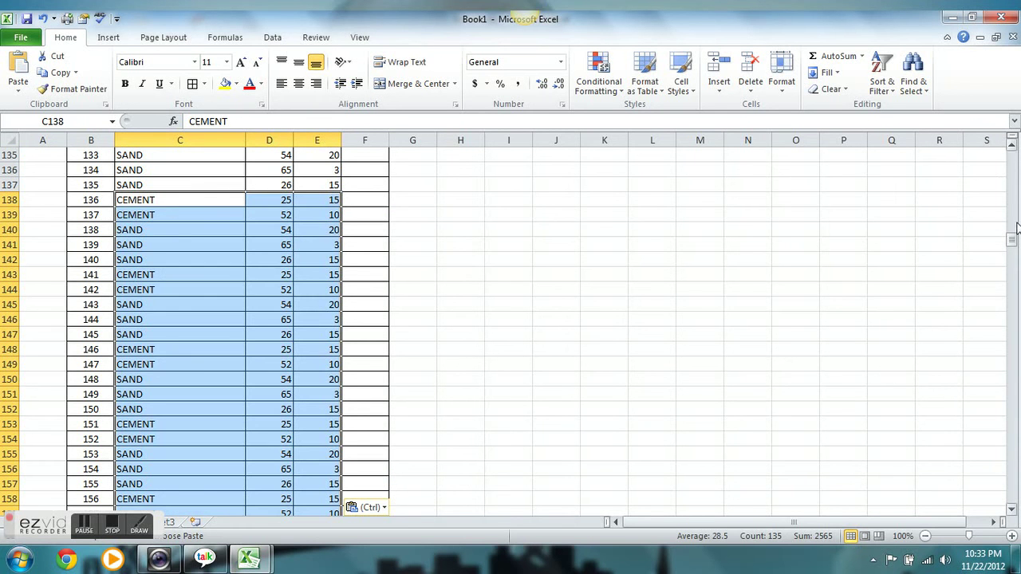
left_click_drag(1014, 241, 1013, 263)
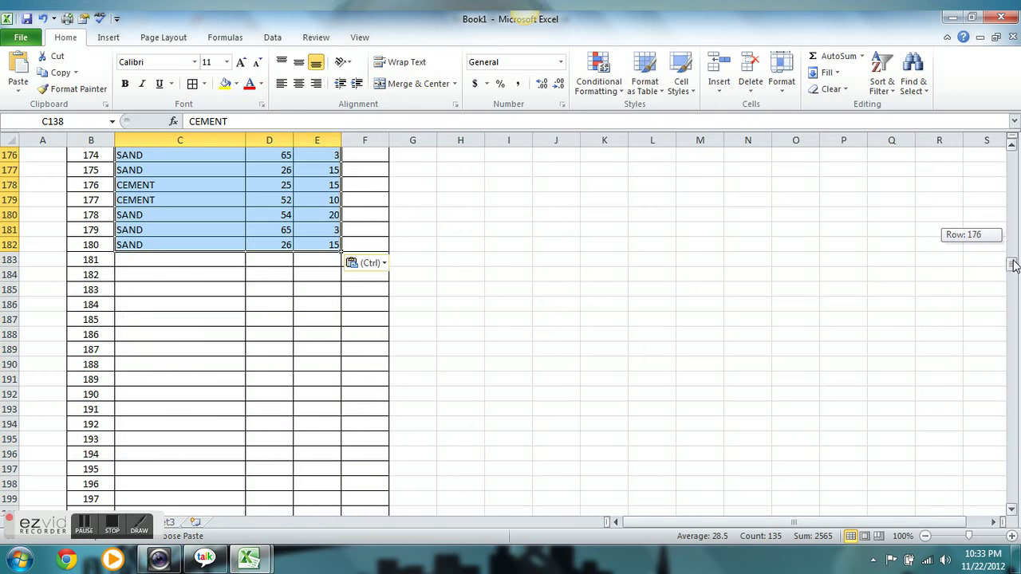
left_click(173, 263)
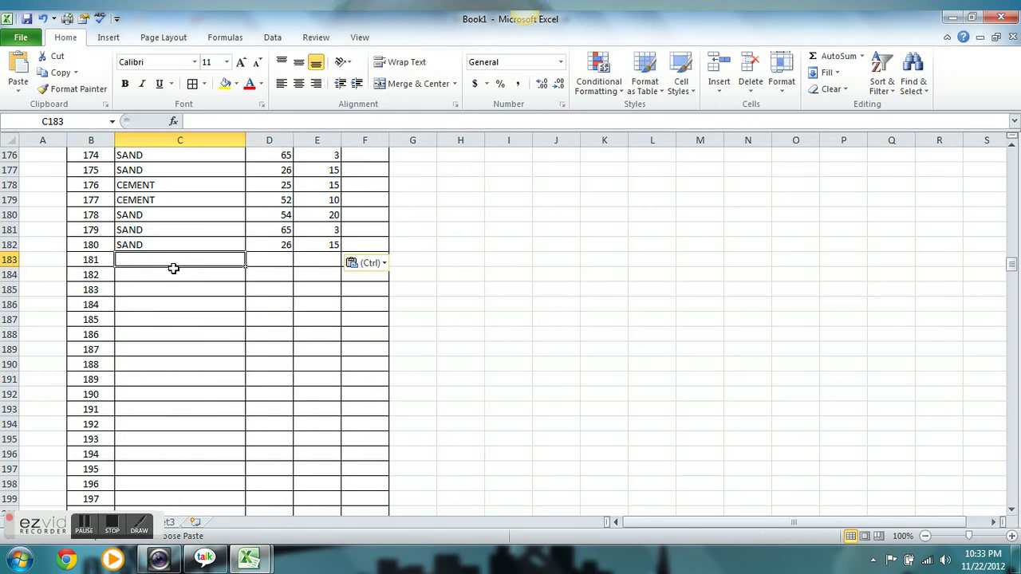
key("ctrl+v")
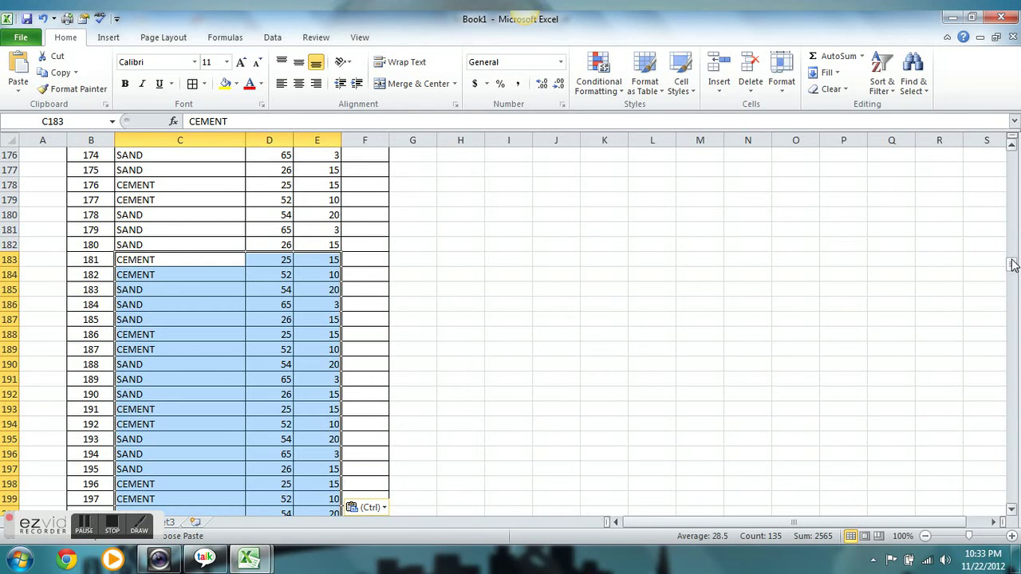
left_click_drag(1013, 265, 1013, 295)
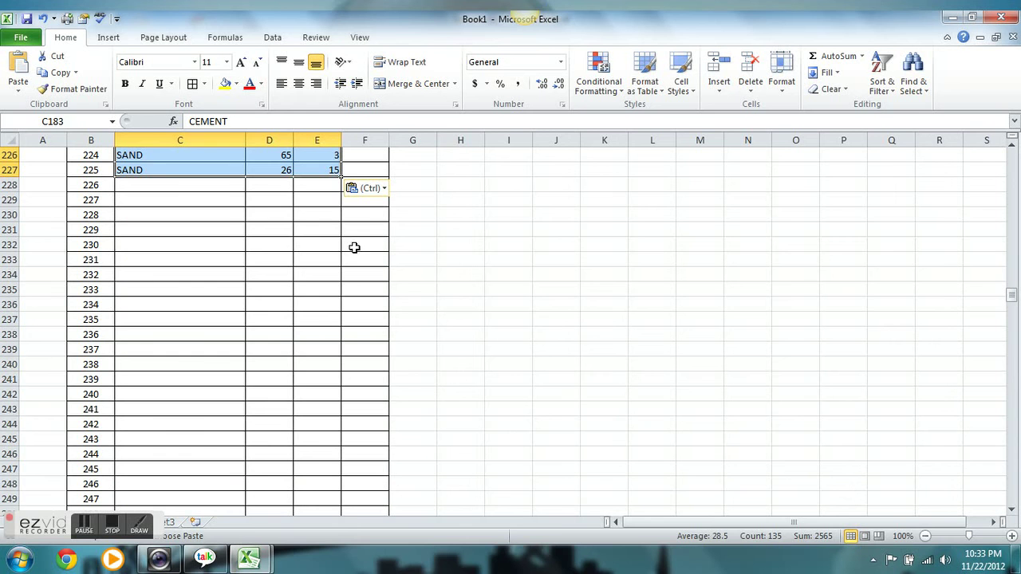
left_click(166, 187)
key("ctrl+v")
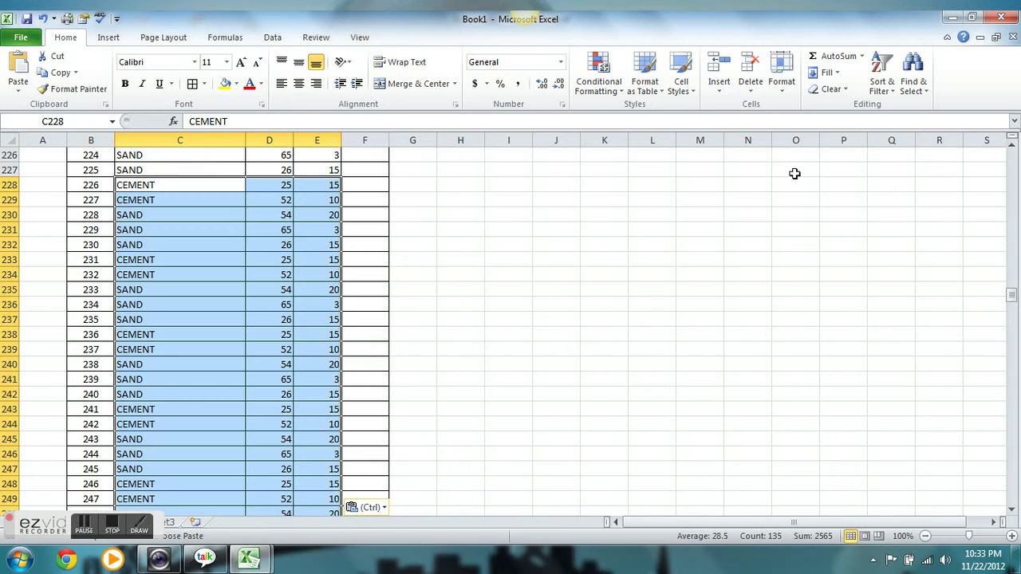
Paste a final copy at row 273 and clear the copy marquee
left_click_drag(1011, 300, 1010, 329)
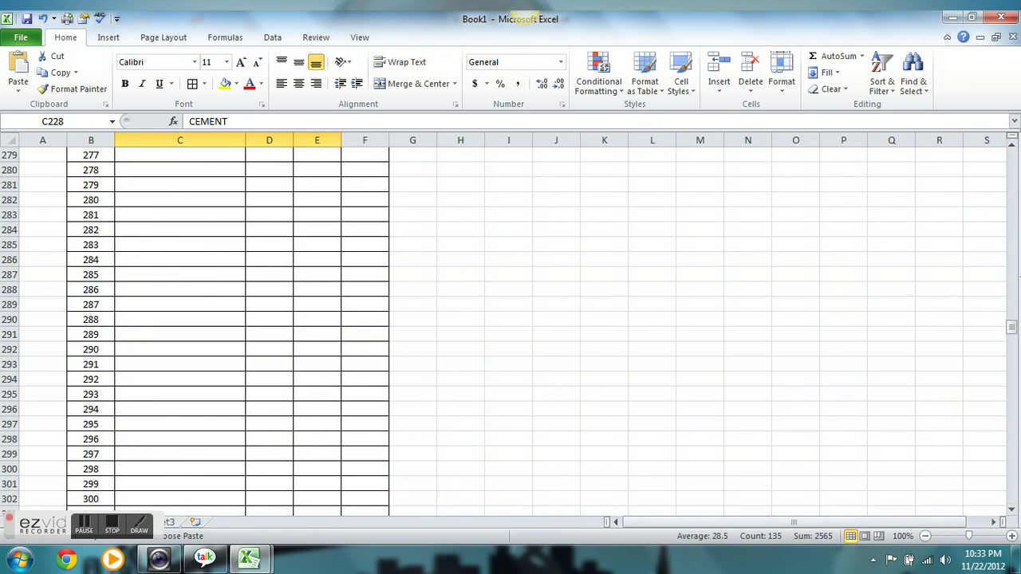
left_click_drag(1010, 333, 1011, 320)
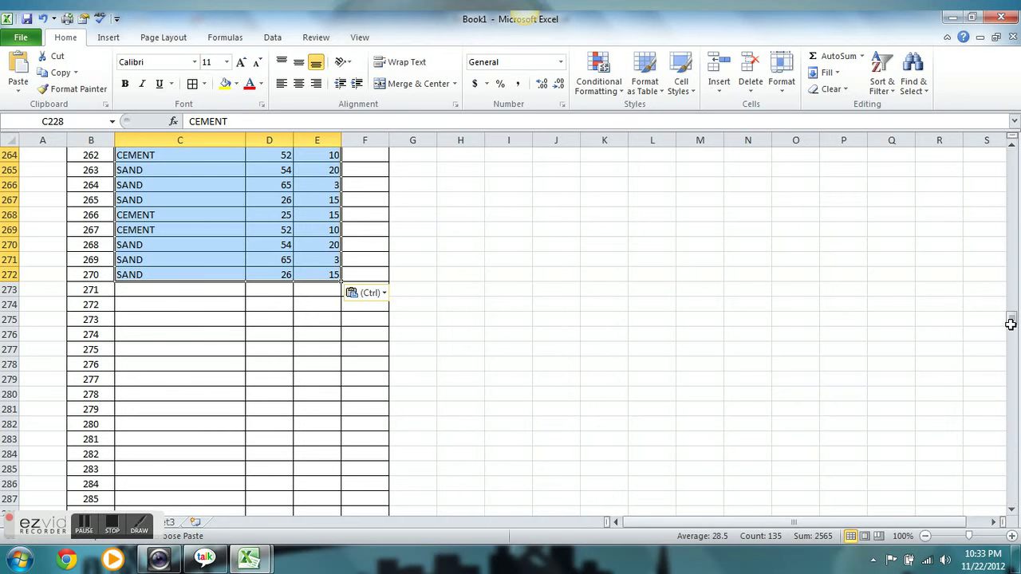
left_click(191, 292)
key("ctrl+v")
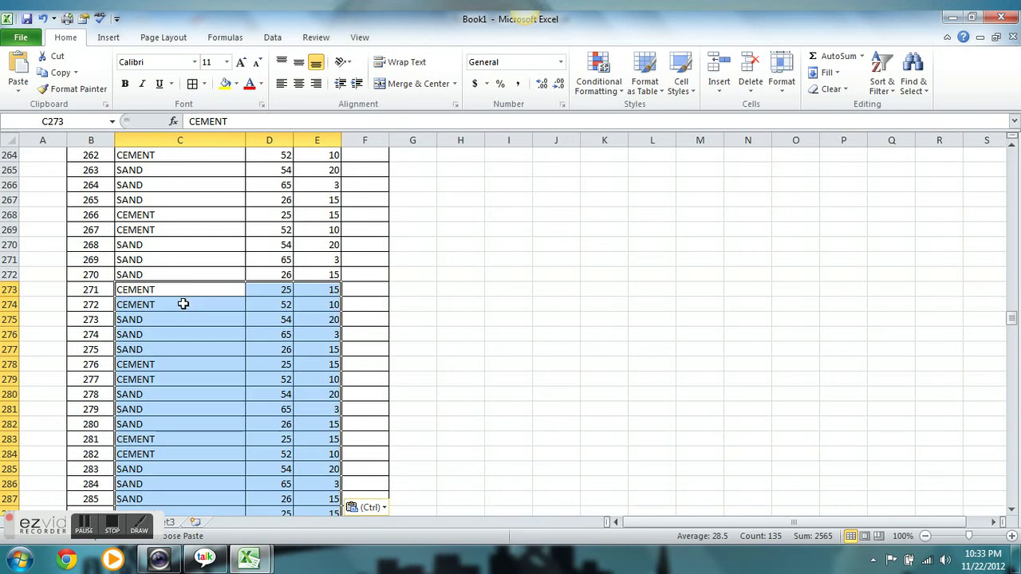
left_click(808, 280)
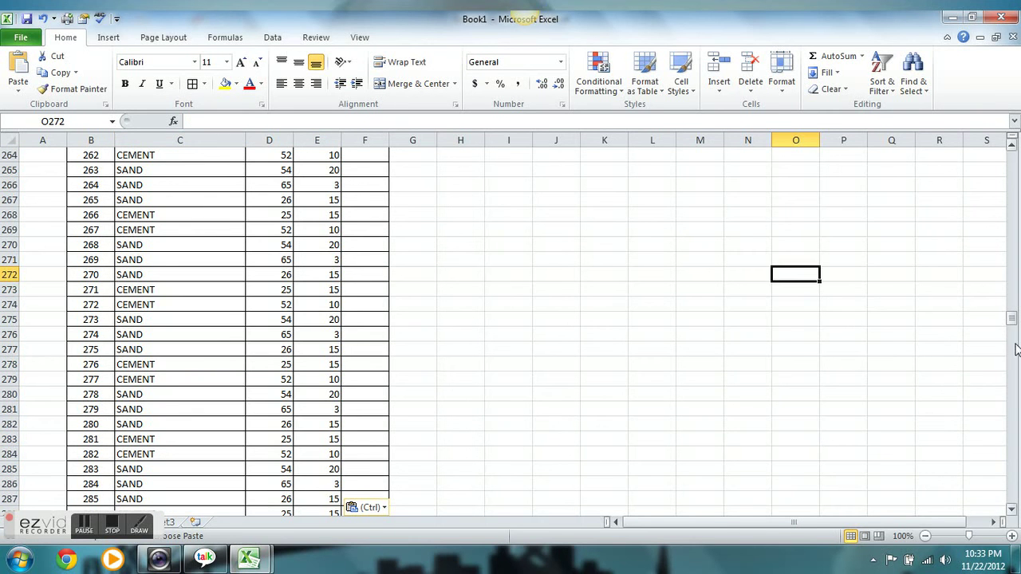
left_click_drag(1011, 320, 999, 154)
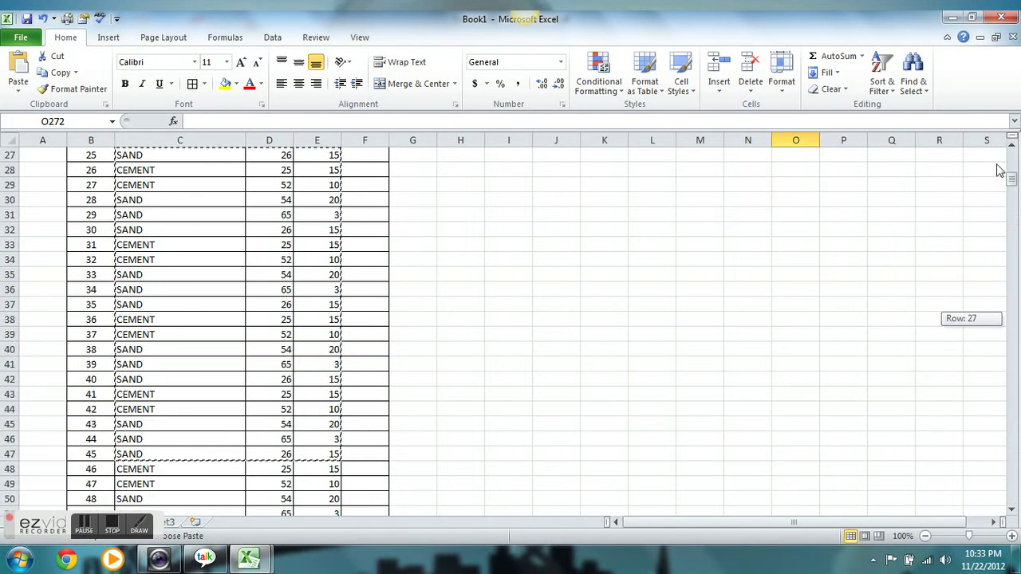
left_click(421, 198)
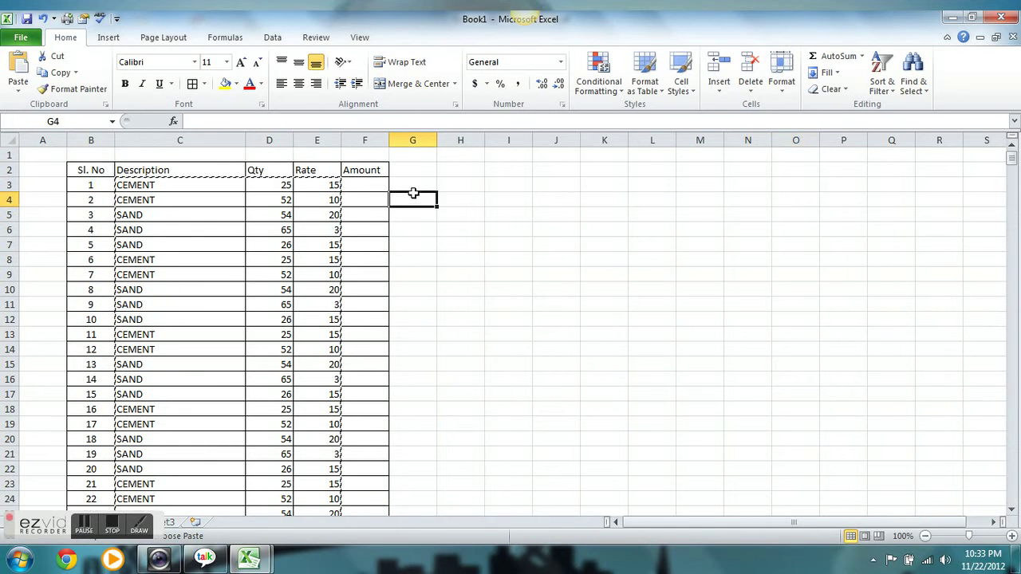
left_click(412, 190)
key("Escape")
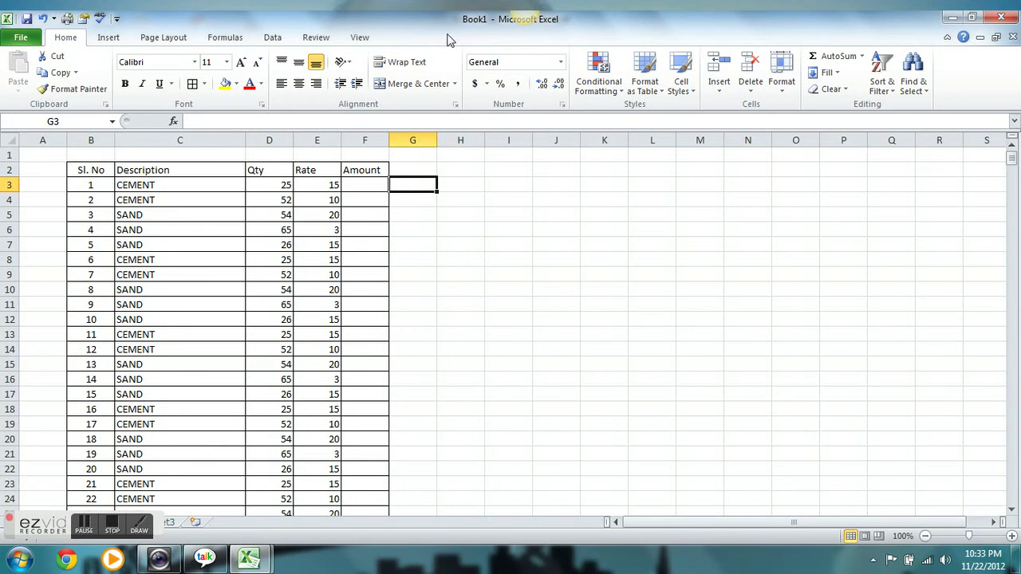
Freeze panes above row 3 so the header rows stay visible while scrolling
left_click(360, 40)
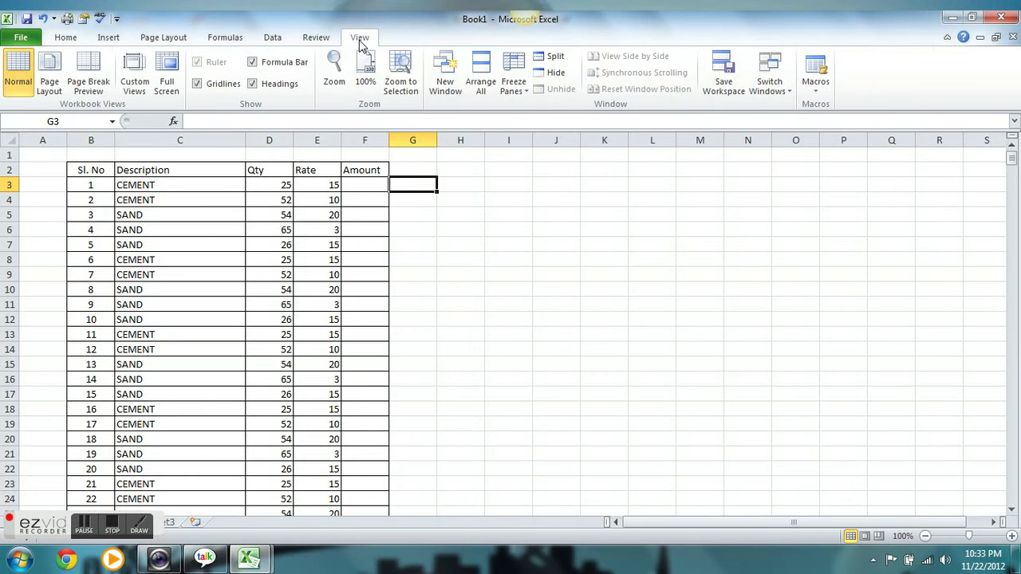
left_click(511, 91)
left_click(536, 119)
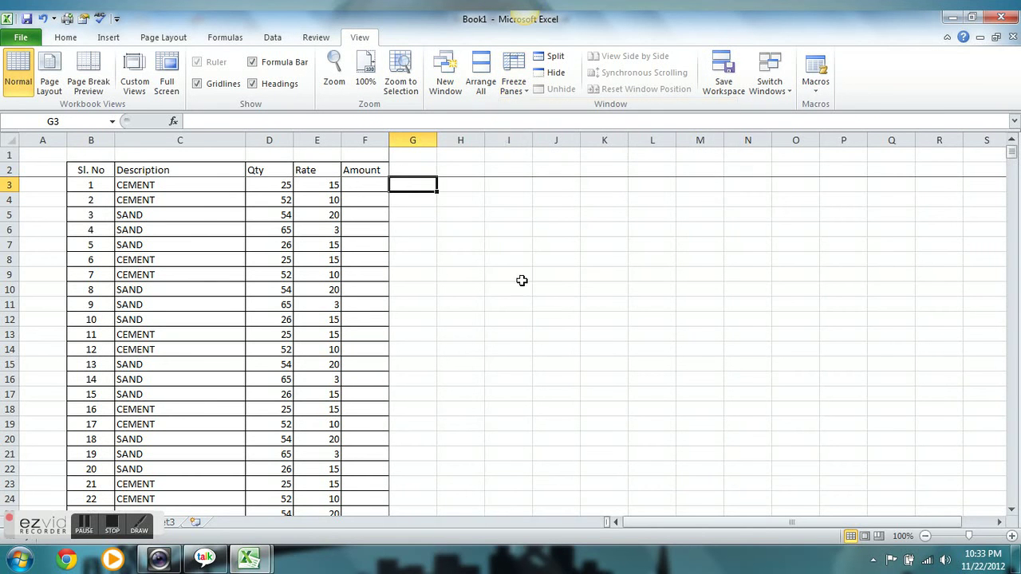
left_click(517, 305)
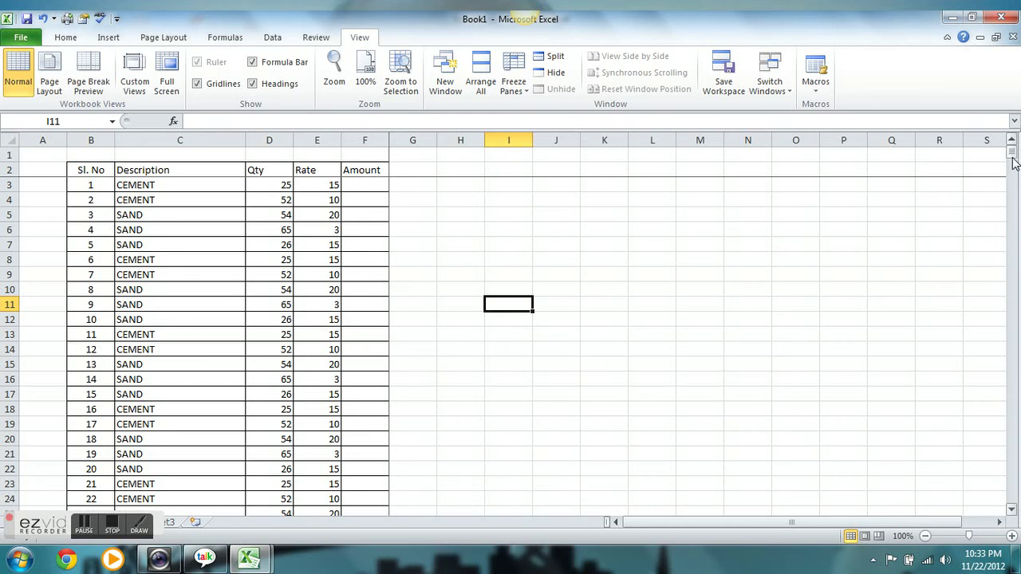
mouse_move(1012, 156)
left_mouse_down()
mouse_move(1018, 361)
mouse_move(983, 100)
left_mouse_up()
mouse_move(210, 191)
left_mouse_down()
mouse_move(360, 547)
mouse_move(323, 571)
mouse_move(276, 152)
left_mouse_up()
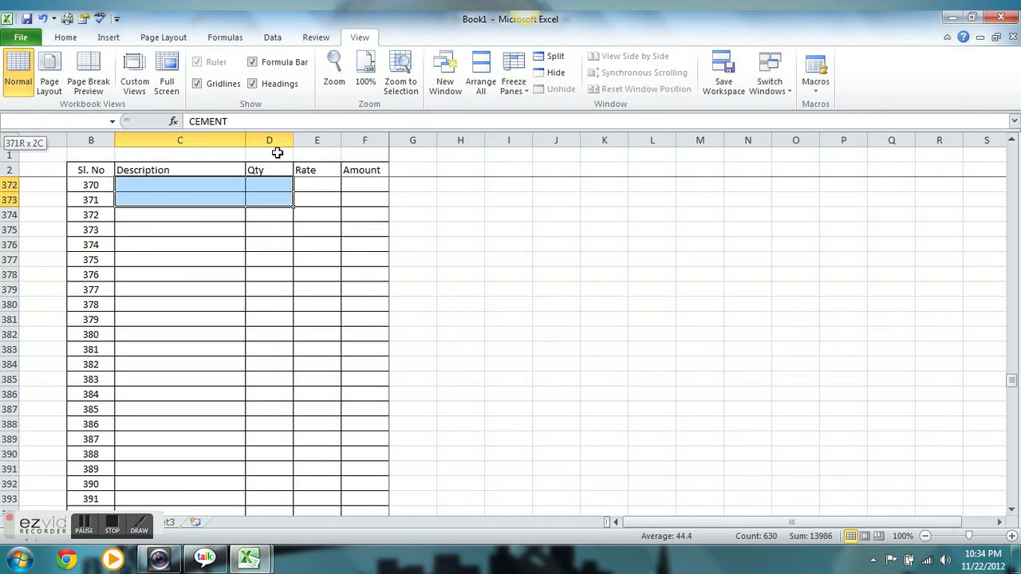
Copy the Description, Qty and Rate rows and paste them into the empty rows below the data
mouse_move(277, 153)
left_mouse_down()
mouse_move(327, 291)
mouse_move(338, 459)
left_mouse_up()
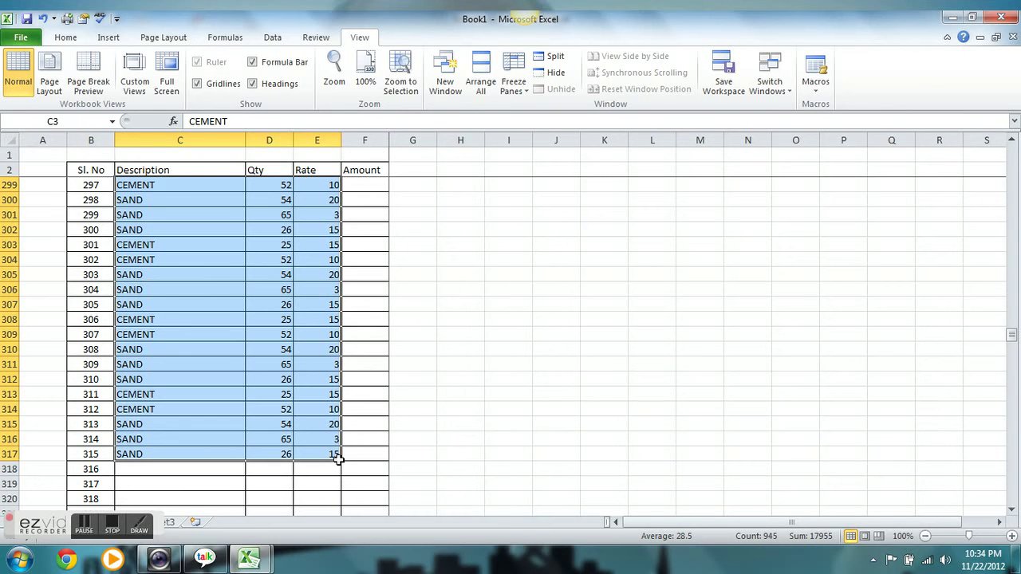
key("ctrl+c")
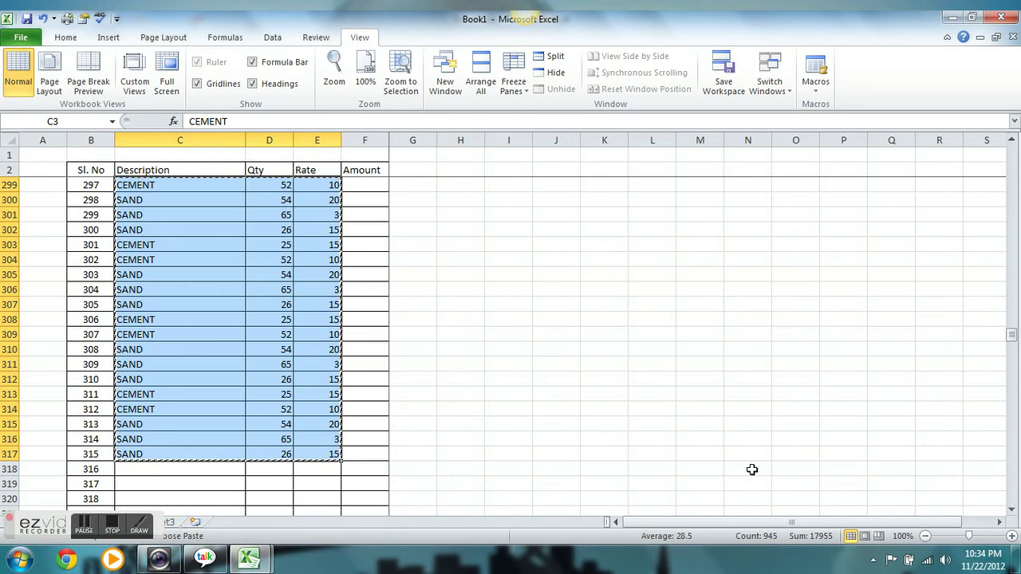
mouse_move(159, 475)
left_mouse_down()
mouse_move(309, 485)
mouse_move(311, 514)
mouse_move(325, 478)
left_mouse_up()
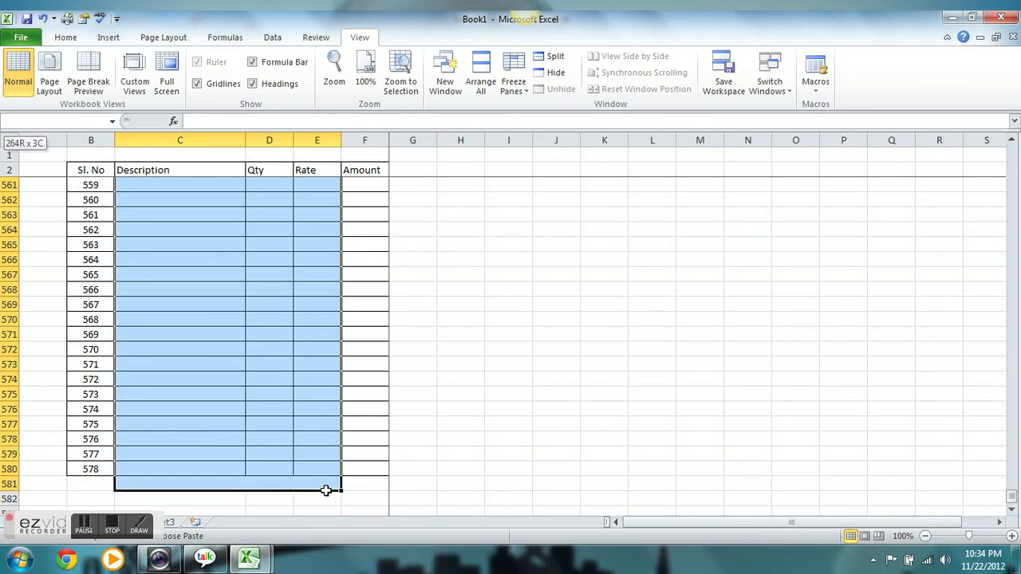
key("ctrl+v")
left_click(451, 396)
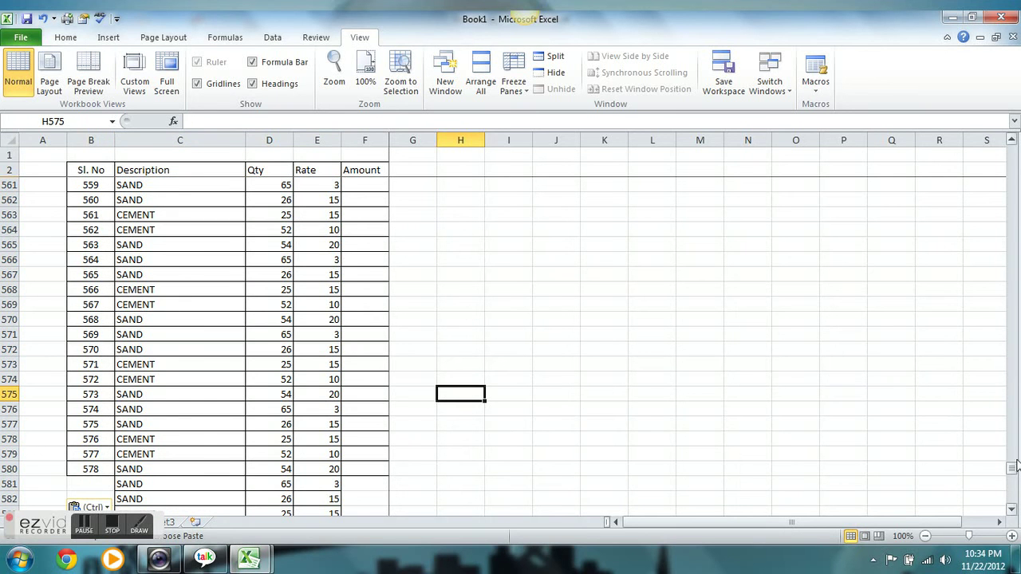
Move back up the Rate column to where the Sl. No numbering stops at 578
left_click_drag(1013, 470, 1015, 538)
left_click(305, 261)
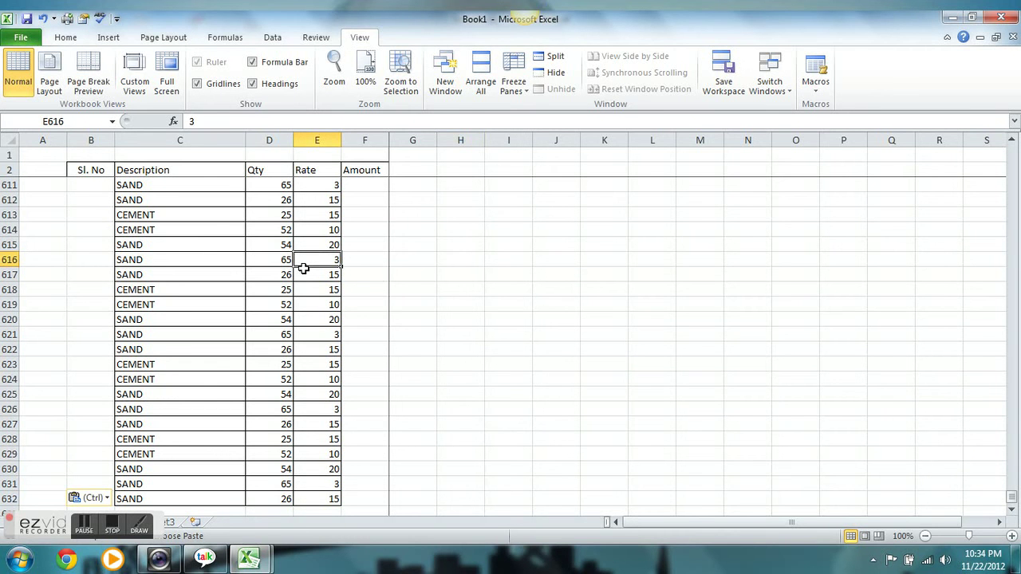
key("Up")
key("Up")
key("Up")
key("Up")
key("Up")
key("Up")
key("Up")
key("Up")
key("Up")
key("Up")
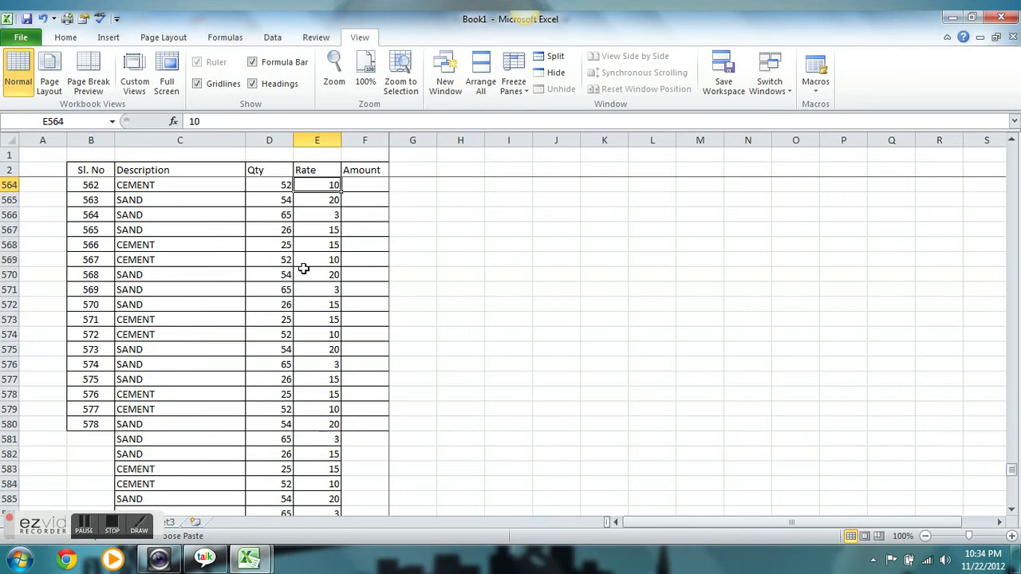
key("Up")
key("Up")
key("Up")
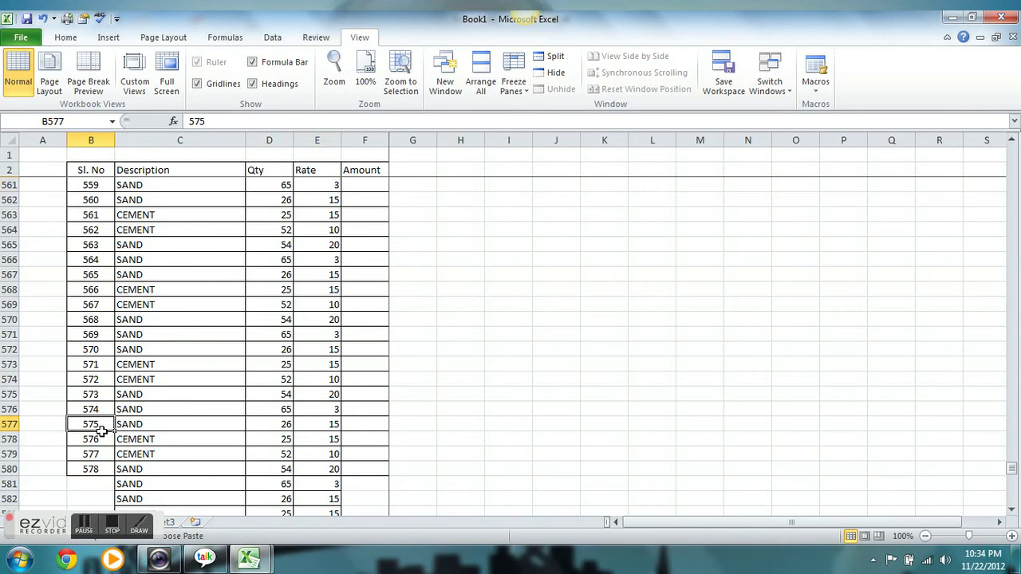
Extend the Sl. No series from B577:B579 down to 630 in row 632, then select from B2
mouse_move(106, 425)
left_mouse_down()
mouse_move(100, 455)
mouse_move(123, 551)
left_mouse_up()
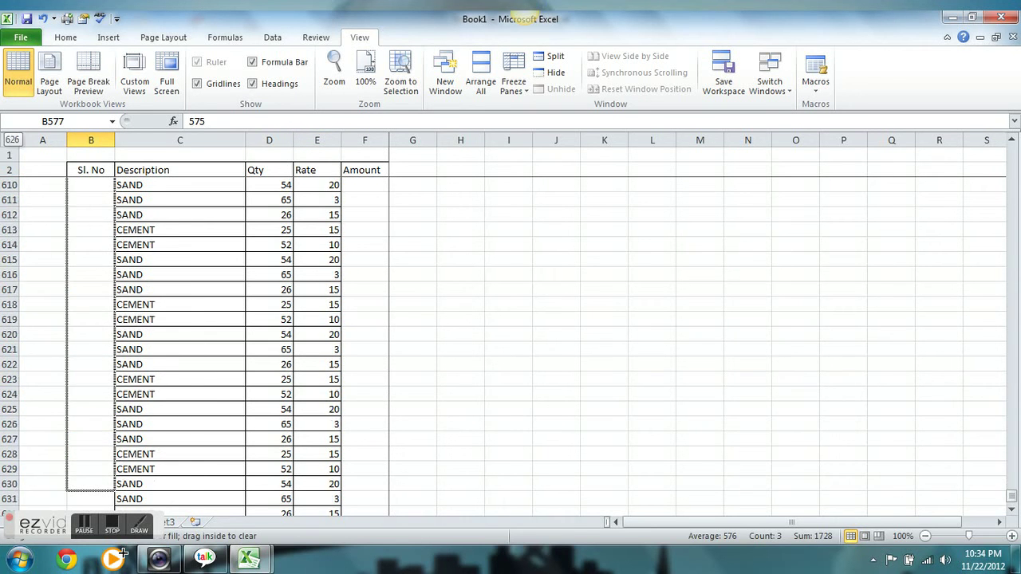
left_click_drag(123, 551, 126, 472)
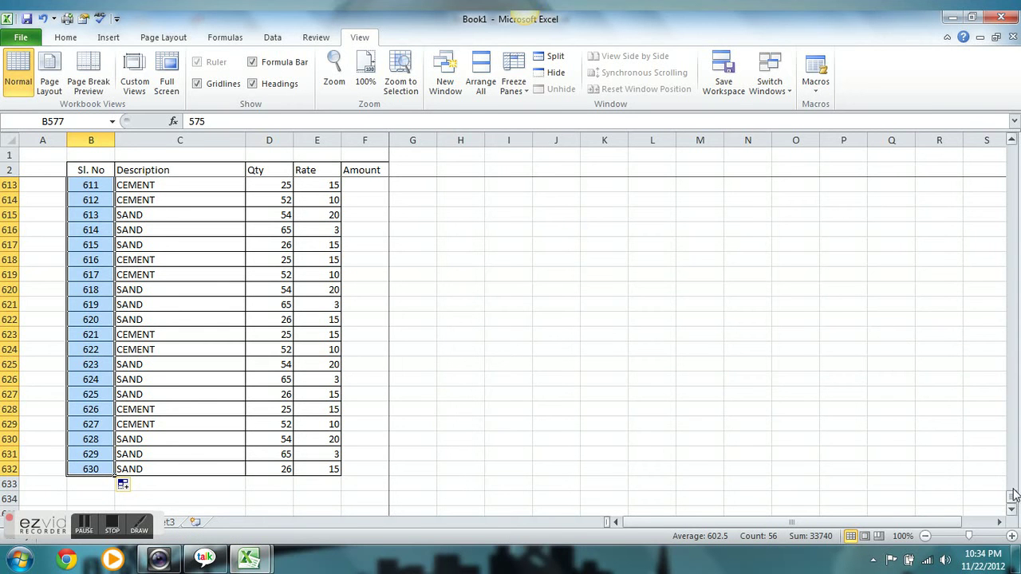
left_click_drag(1011, 498, 1014, 152)
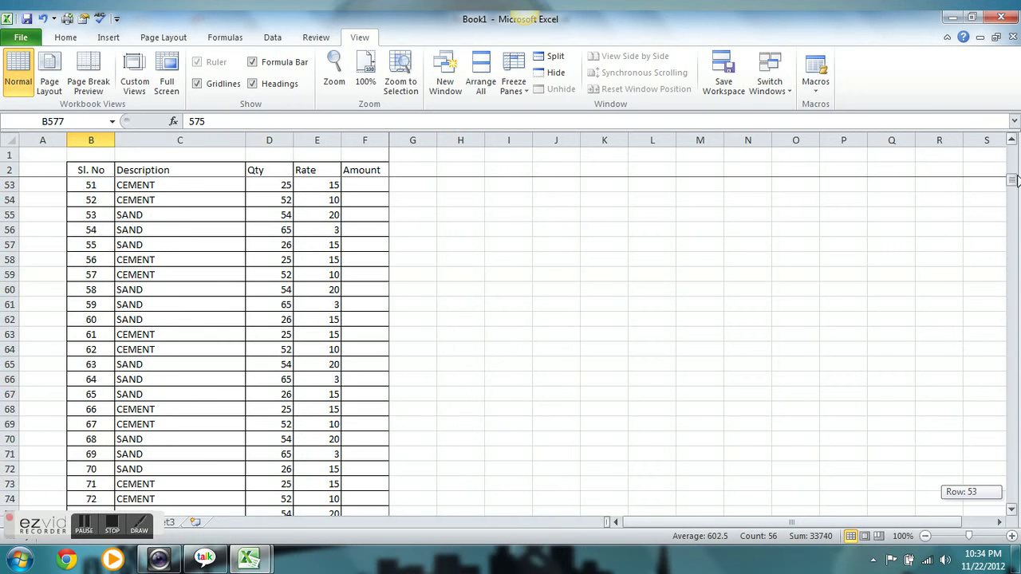
left_click(460, 223)
mouse_move(99, 171)
left_mouse_down()
mouse_move(390, 194)
mouse_move(391, 550)
mouse_move(368, 526)
mouse_move(363, 417)
left_mouse_up()
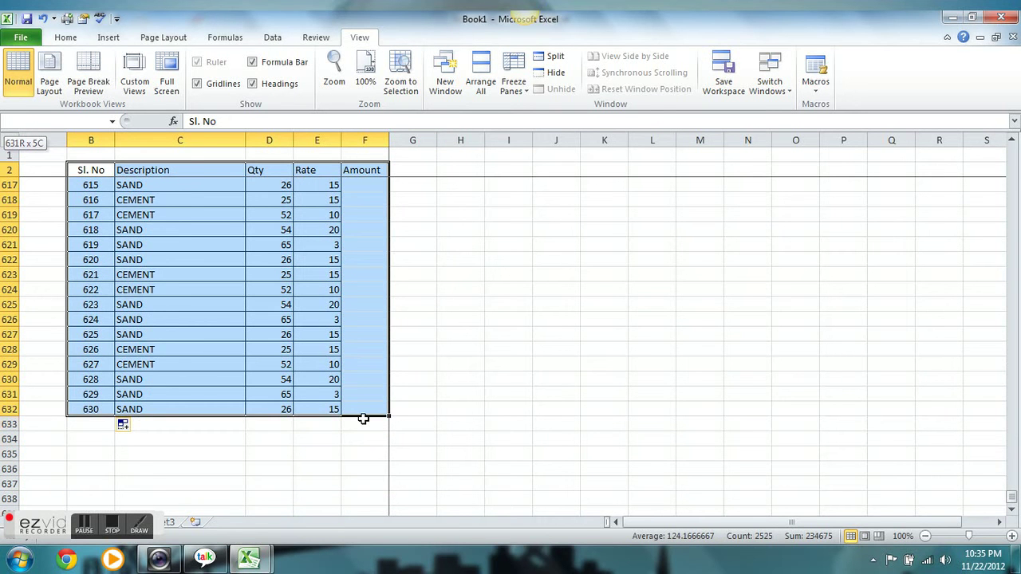
Turn on Filter for the Sl. No, Description, Qty, Rate and Amount headers, then deselect
left_click(273, 36)
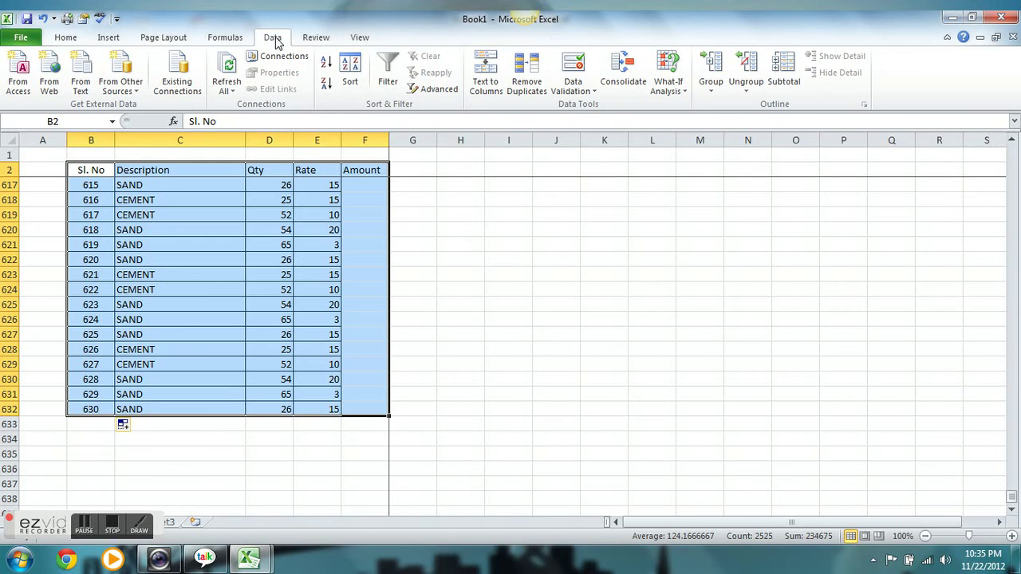
left_click(384, 68)
left_click(519, 202)
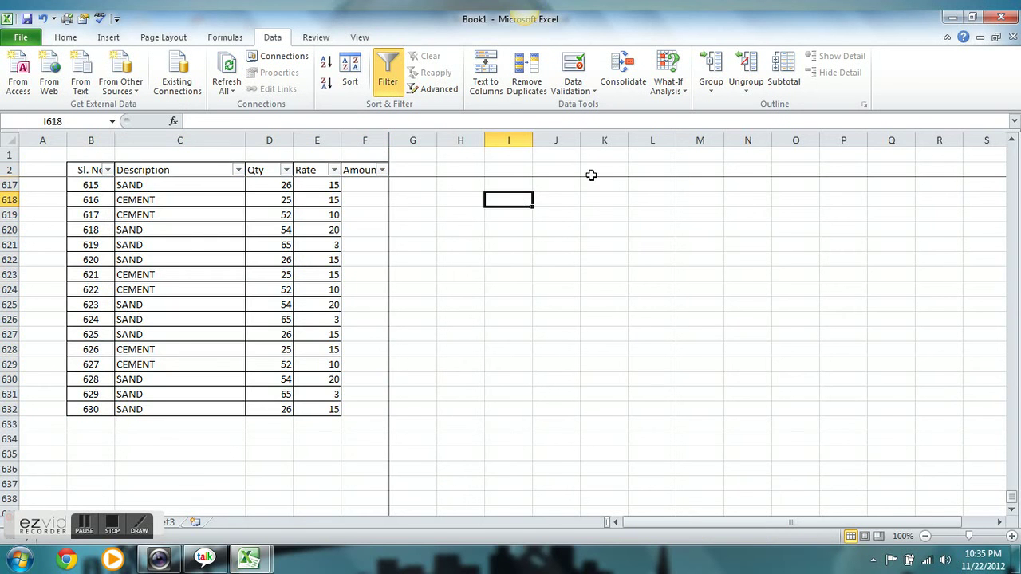
left_click(549, 173)
key("Down")
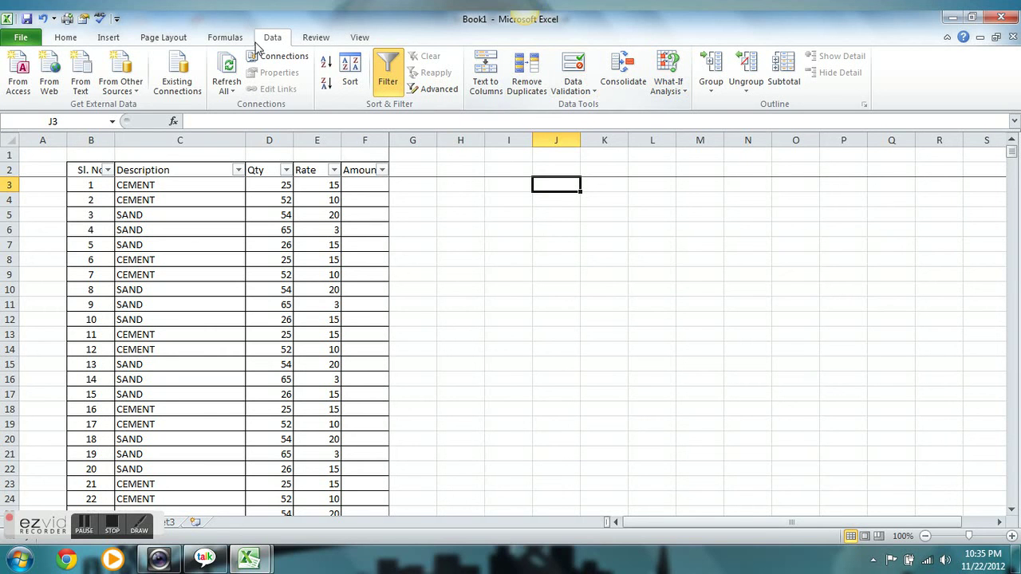
Look through the Formulas, Page Layout, Data, Review, View and Insert tabs, then go back to Home
left_click(214, 39)
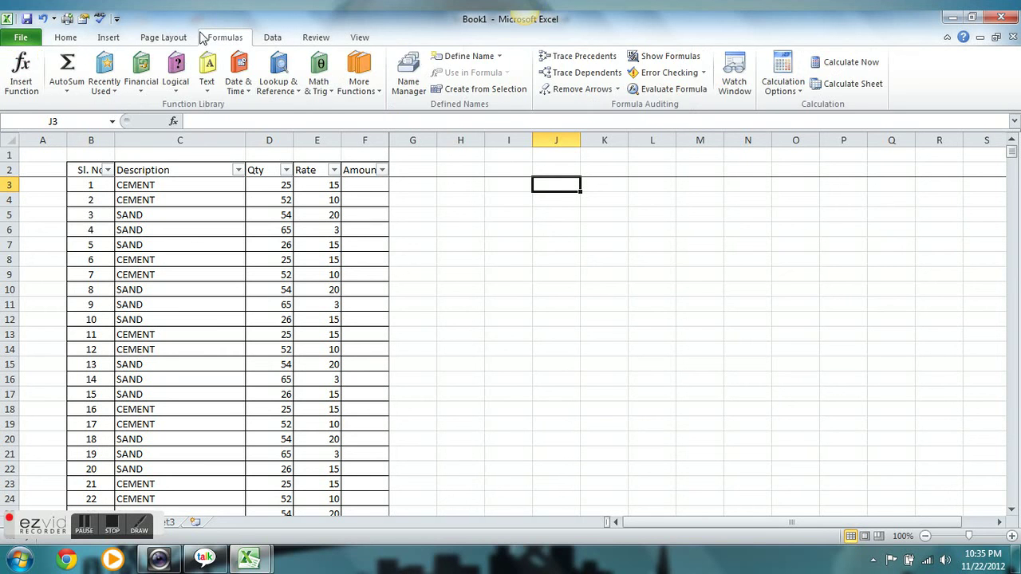
left_click(152, 38)
left_click(272, 39)
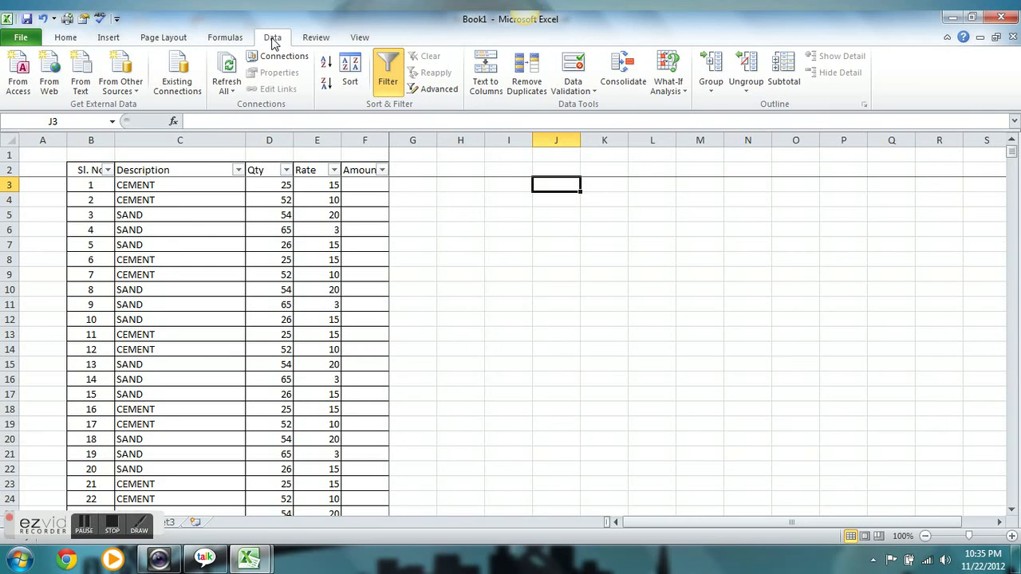
left_click(315, 40)
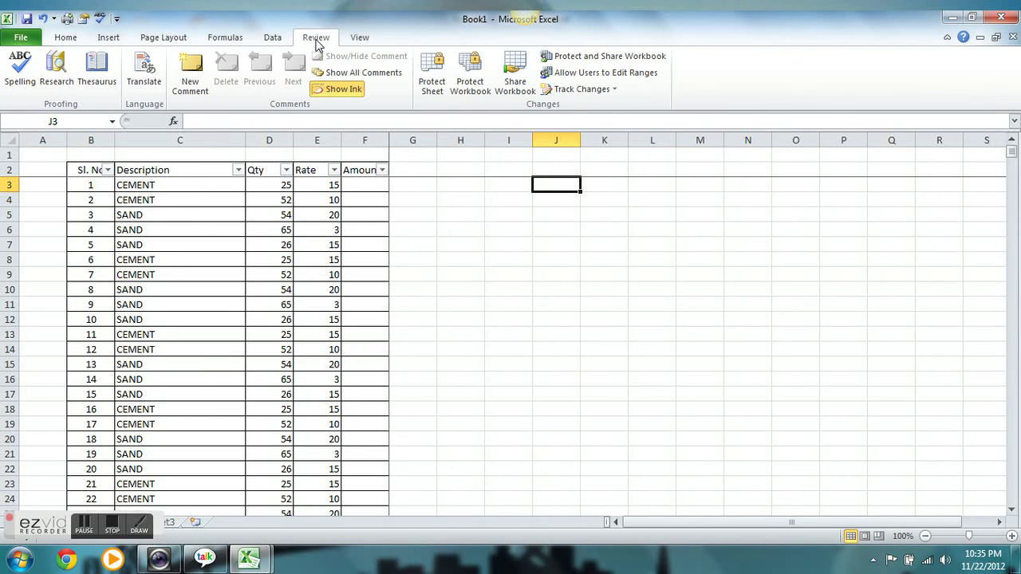
left_click(349, 40)
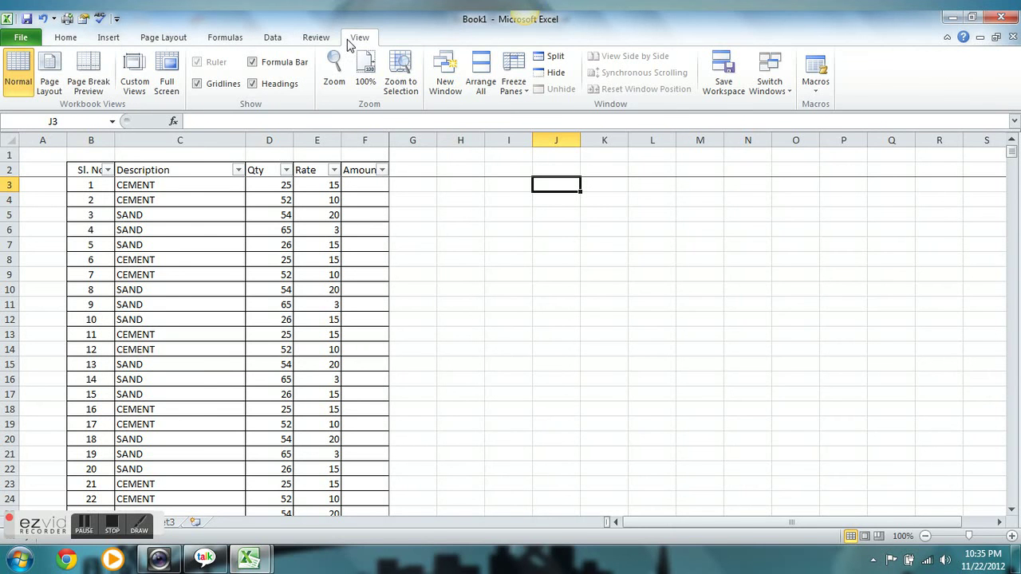
left_click(168, 37)
left_click(103, 37)
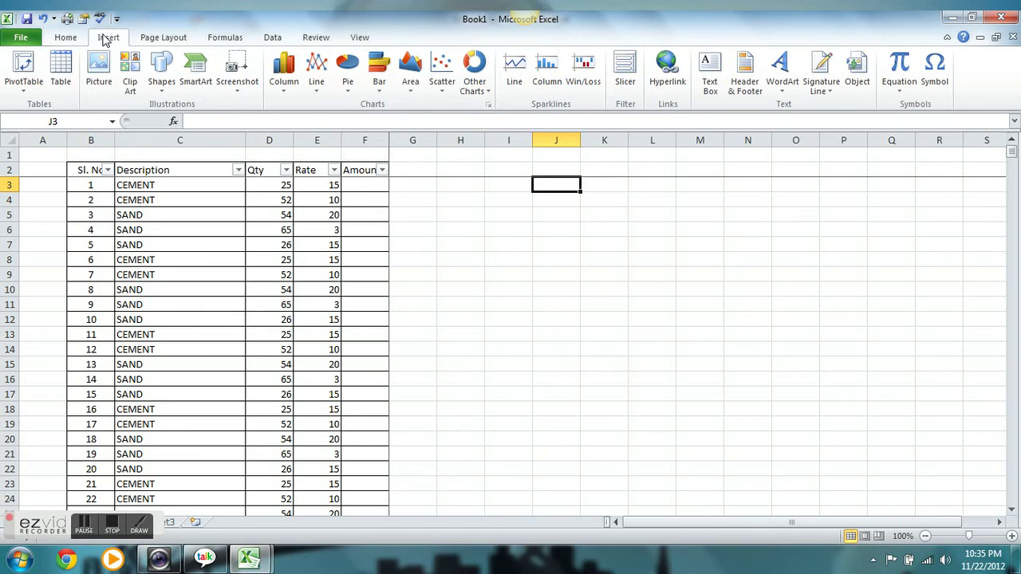
left_click(63, 39)
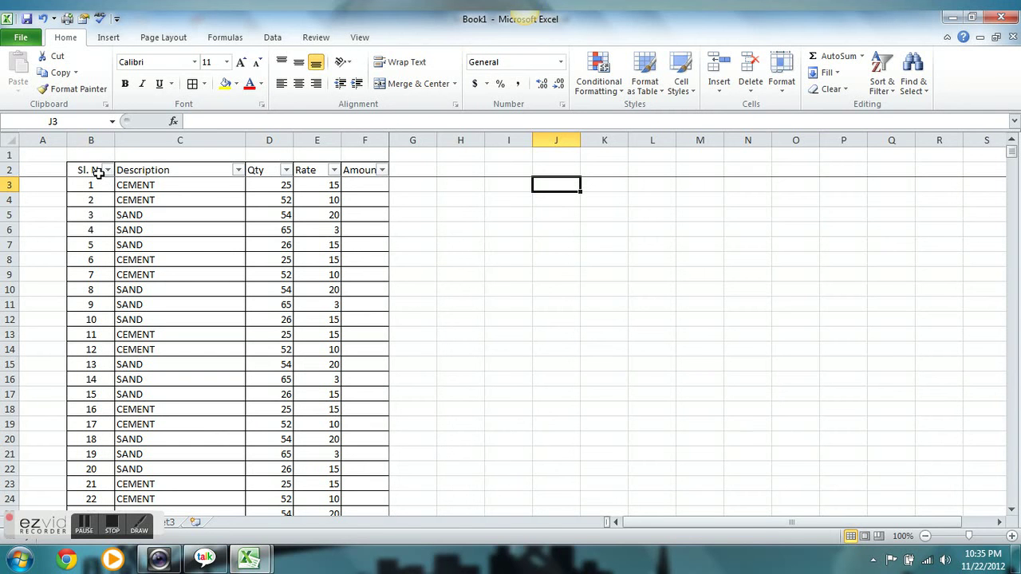
Select B2:F632 from the Sl. No header, then scroll back to the top
mouse_move(101, 171)
left_mouse_down()
mouse_move(236, 167)
mouse_move(369, 219)
mouse_move(391, 518)
left_mouse_up()
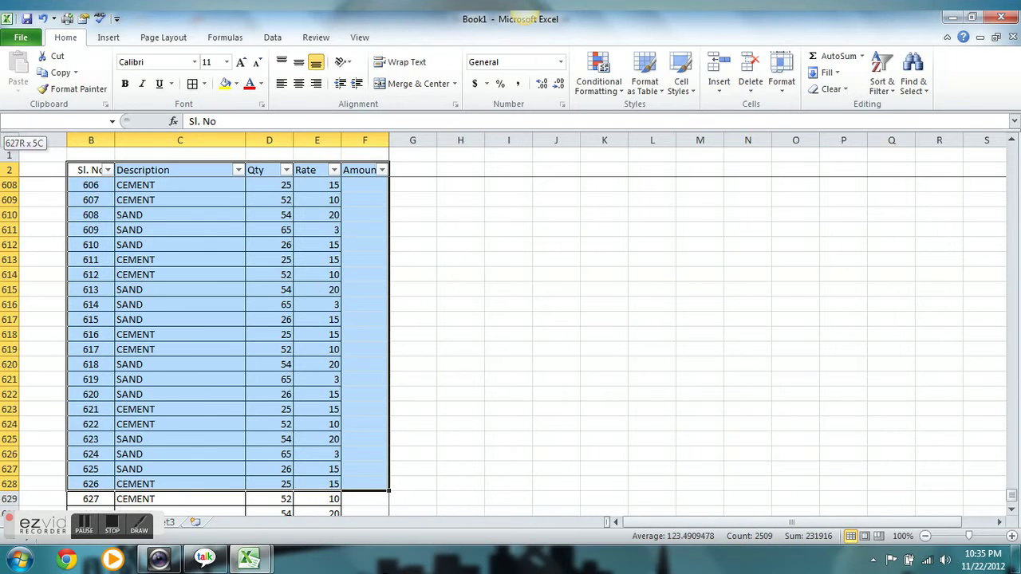
left_click_drag(392, 519, 381, 474)
left_click_drag(1011, 500, 1014, 131)
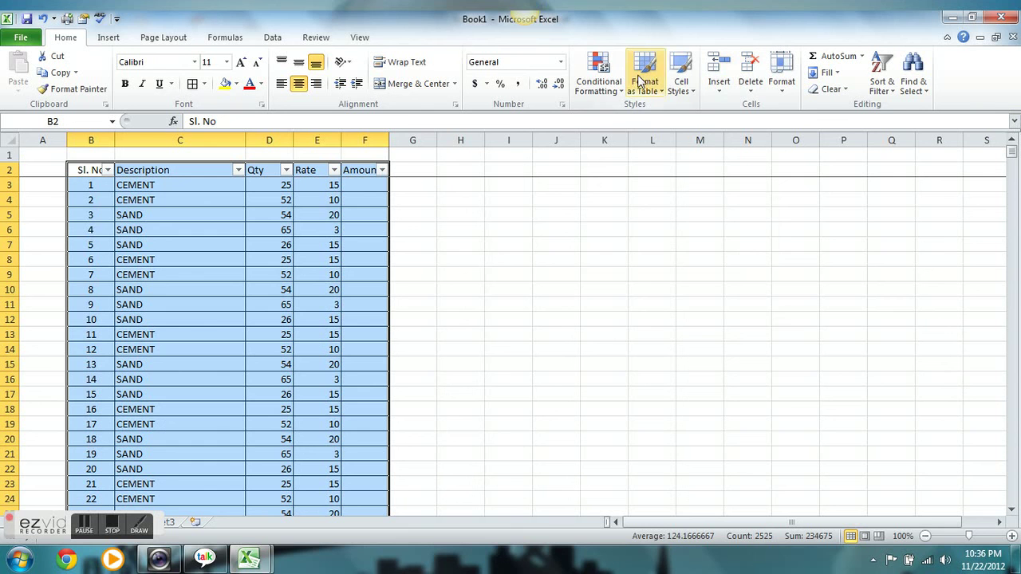
Start a new rule formatting only cells with values less than =$G$1
left_click(610, 86)
mouse_move(631, 217)
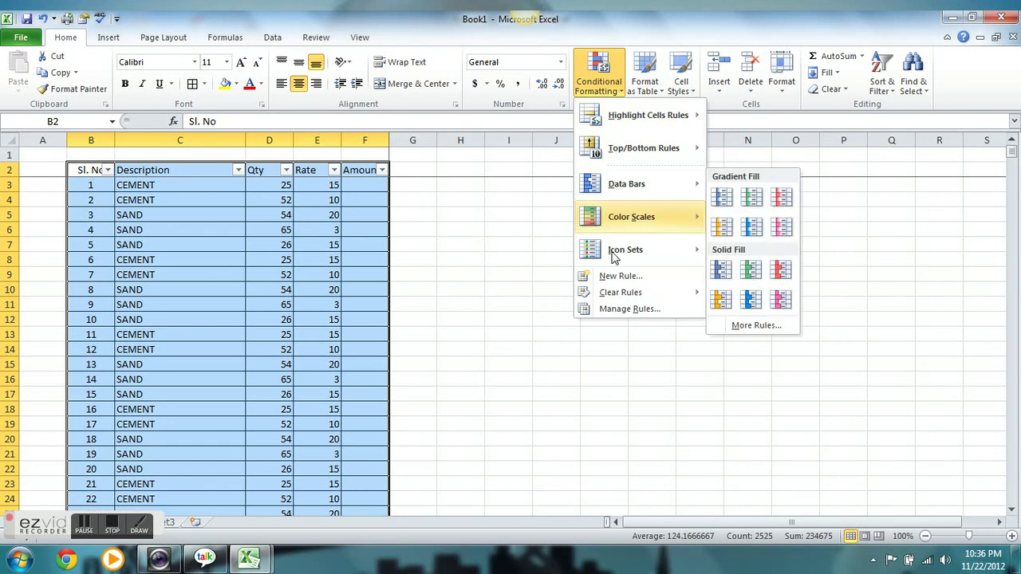
left_click(619, 278)
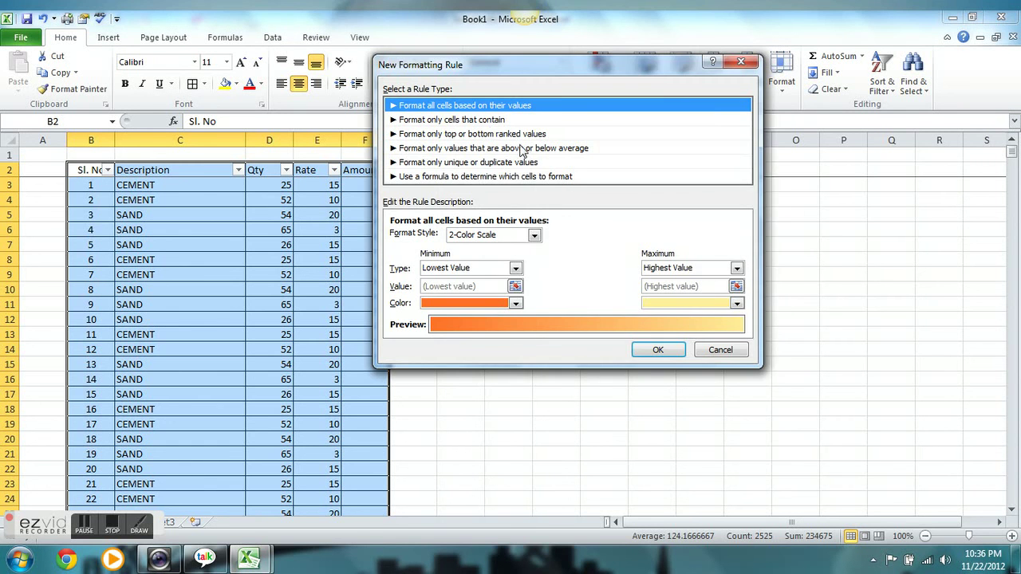
left_click(491, 121)
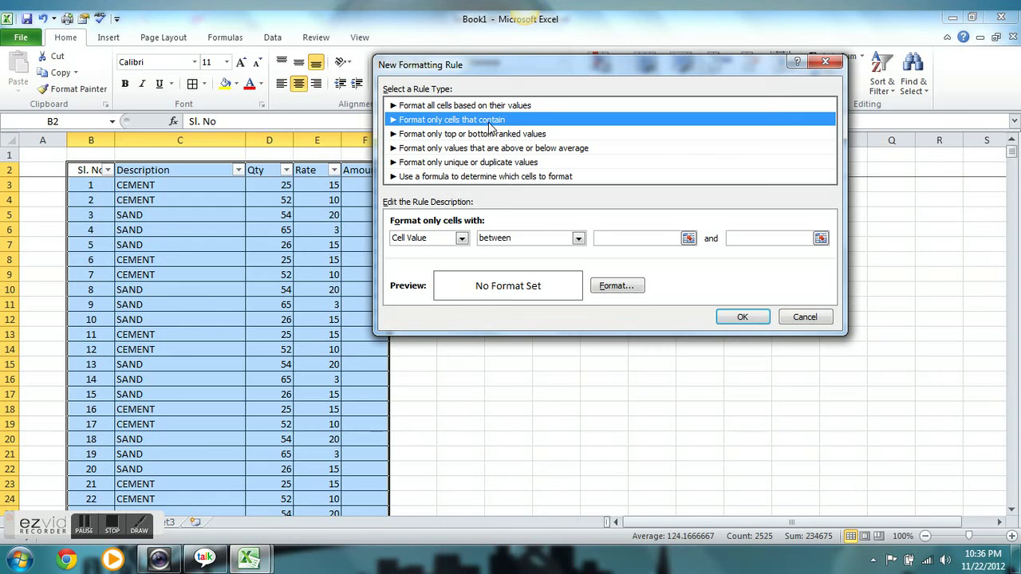
left_click(571, 240)
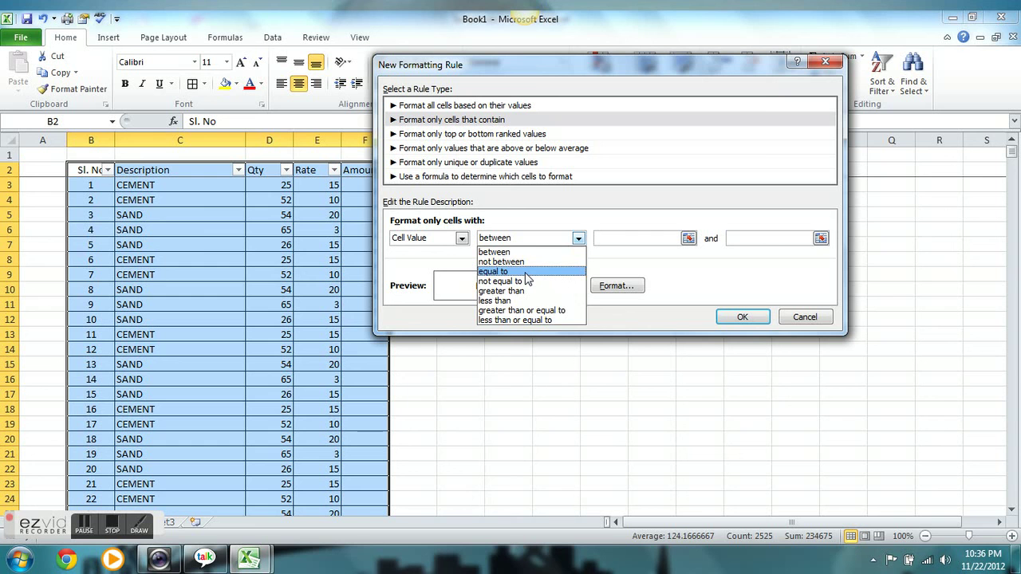
left_click(519, 301)
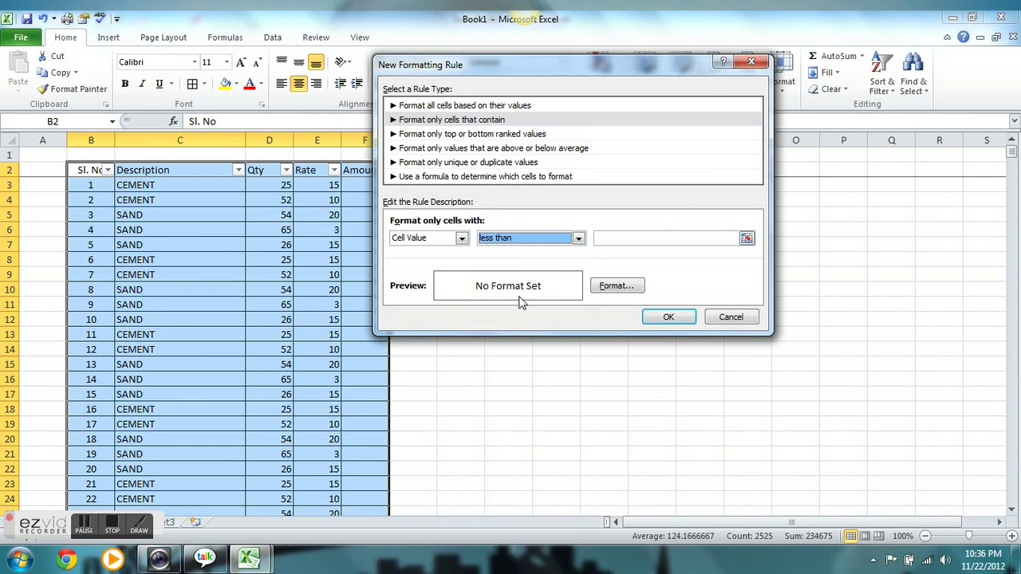
left_click(746, 240)
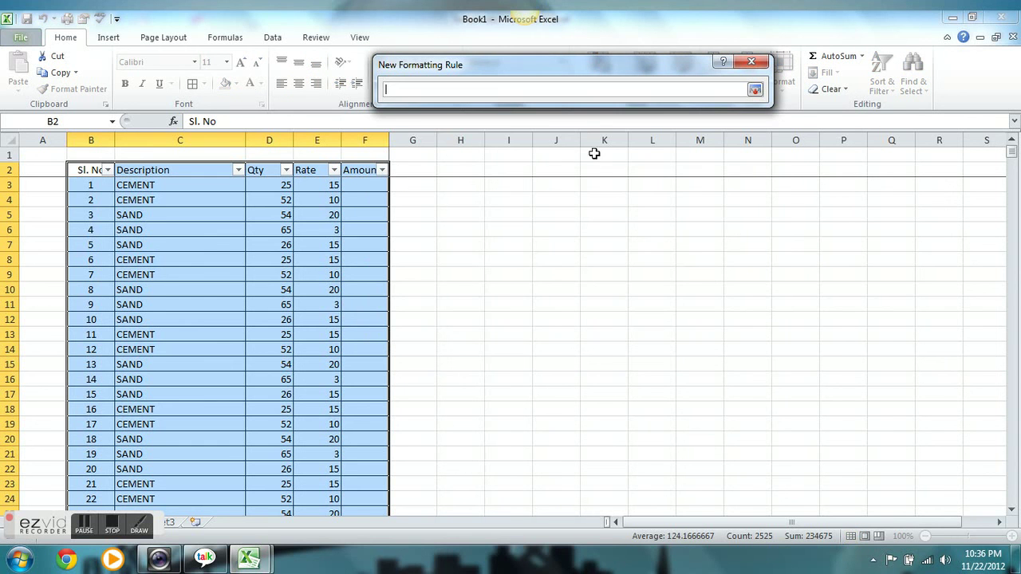
left_click(414, 155)
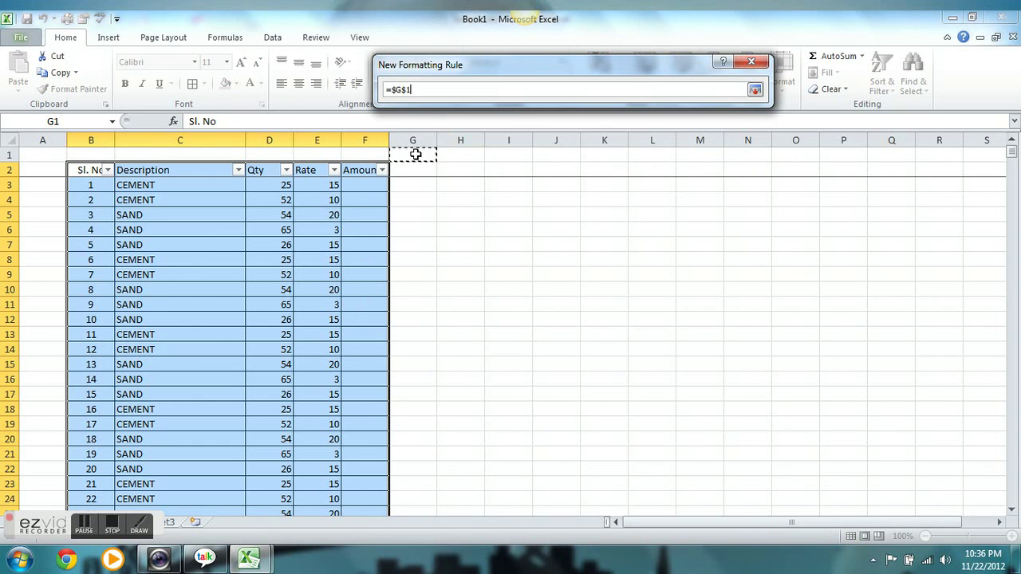
key("Return")
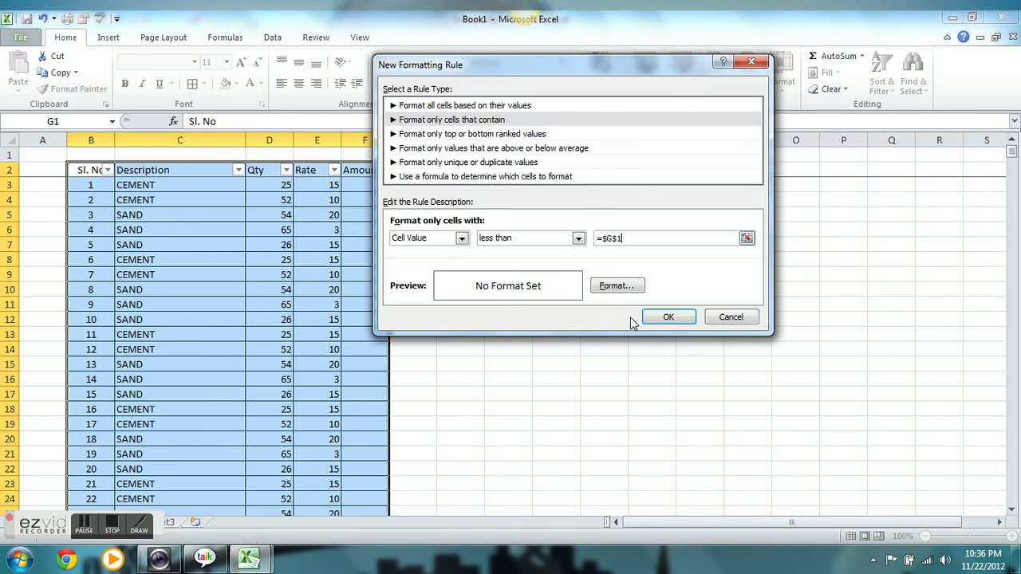
Give the rule a light green fill and confirm it
left_click(618, 287)
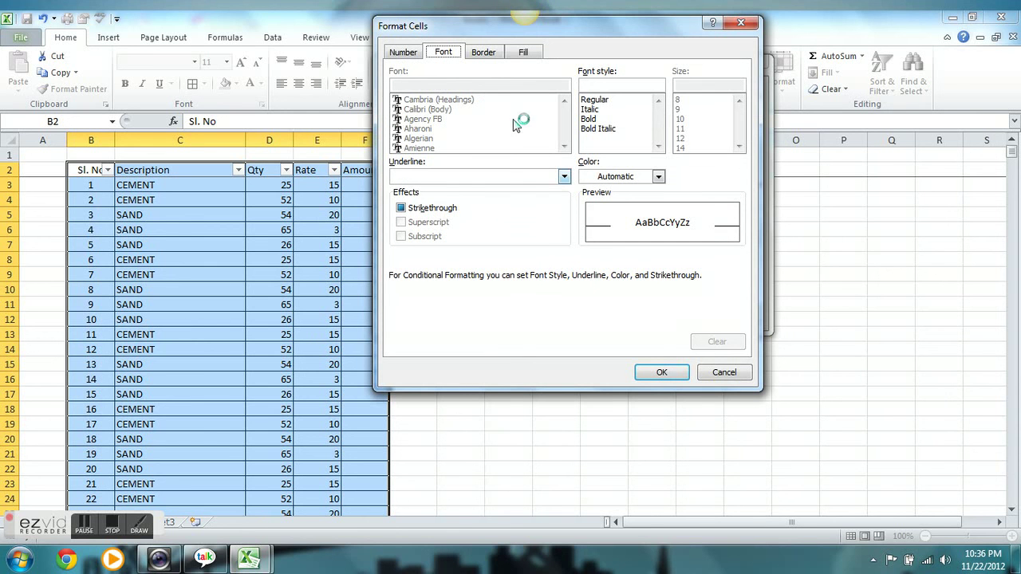
left_click(485, 54)
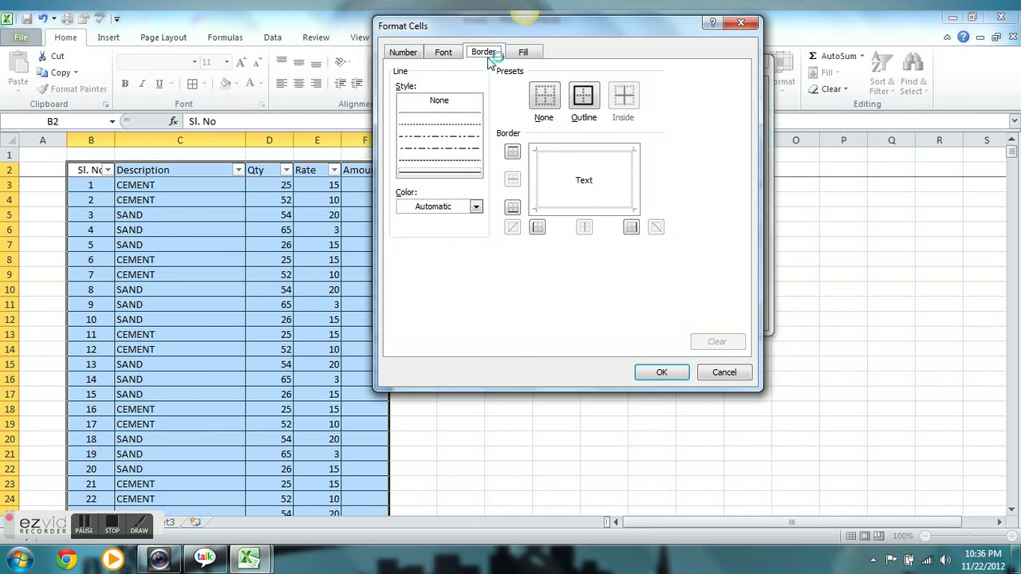
left_click(521, 54)
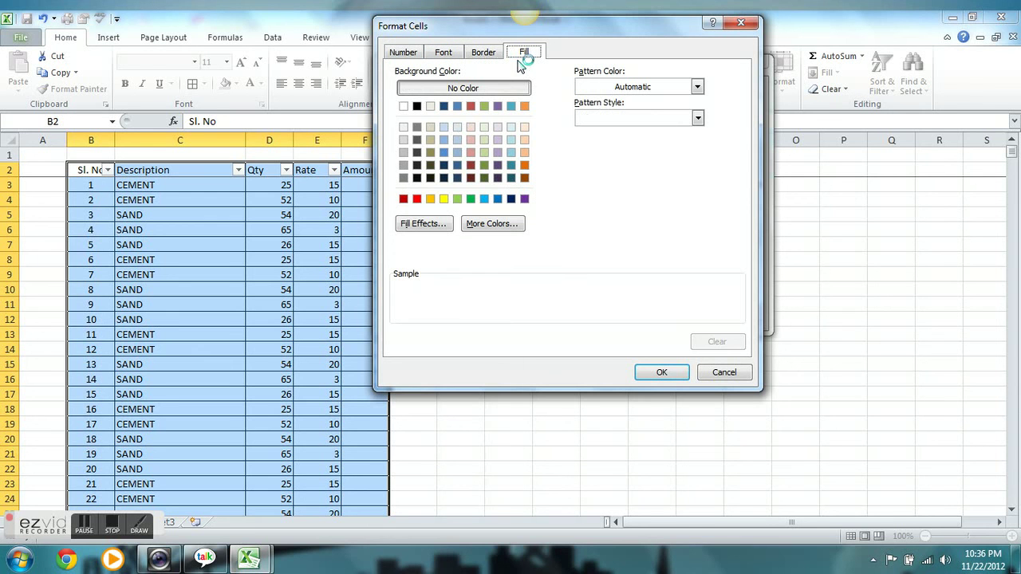
left_click(457, 199)
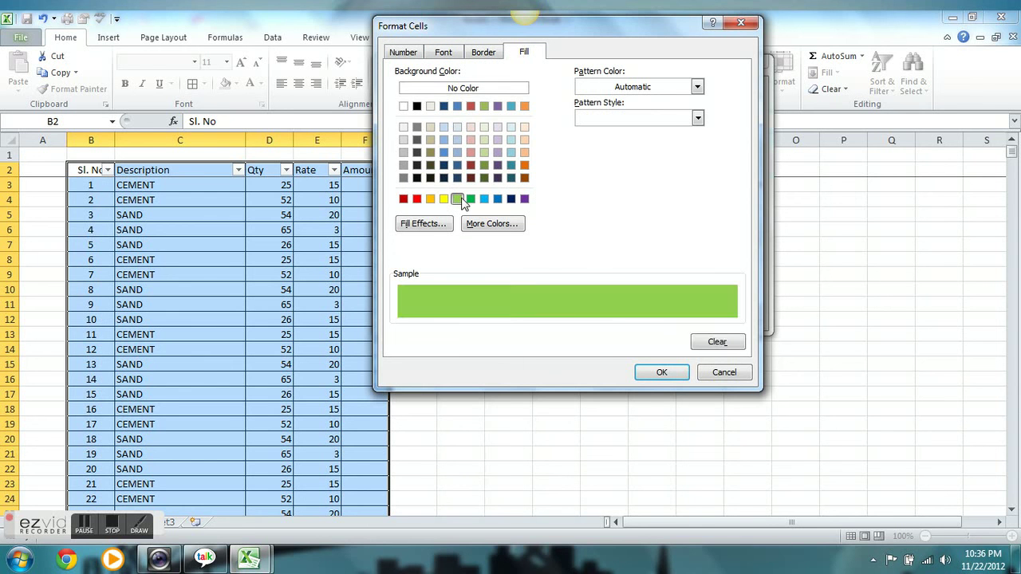
left_click(660, 373)
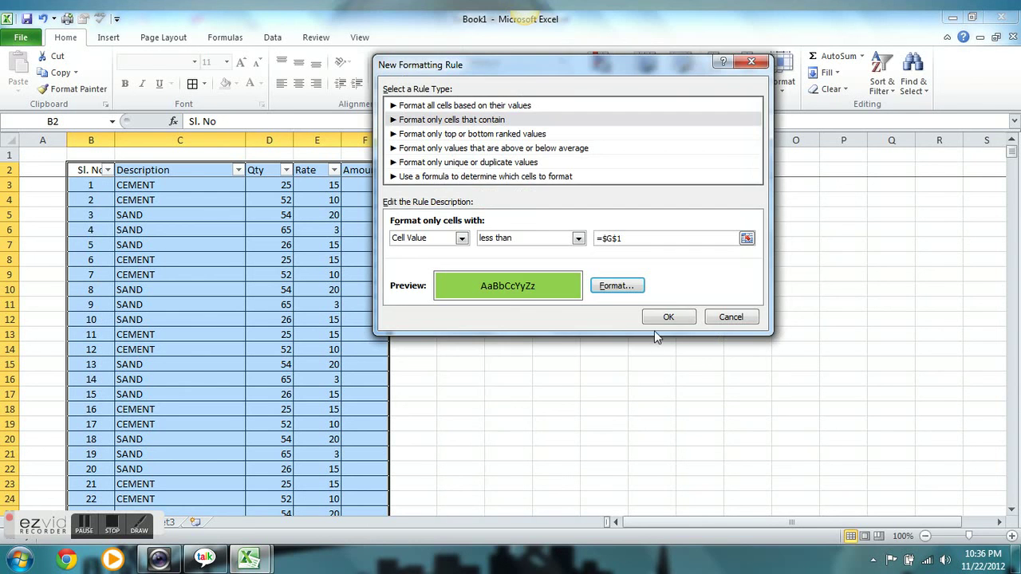
left_click(678, 322)
left_click(607, 297)
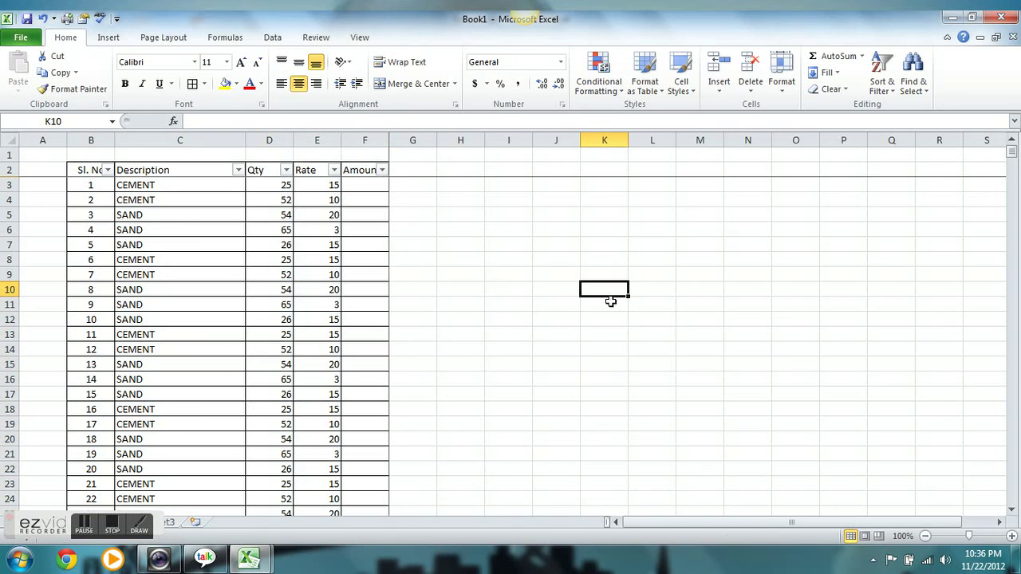
Enter 10 in G1 and check which table cells turn green
left_click(429, 156)
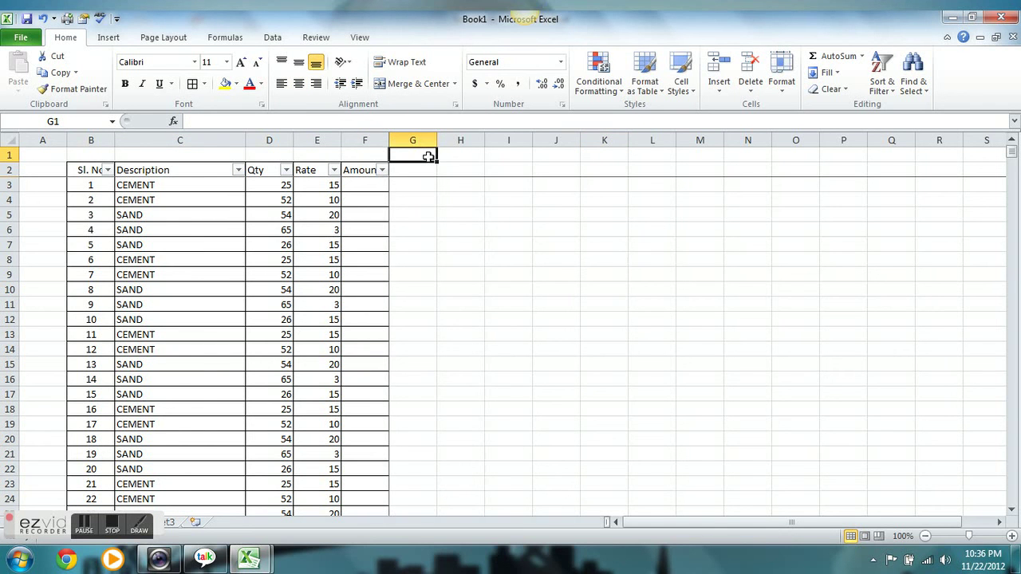
type("10")
key("Return")
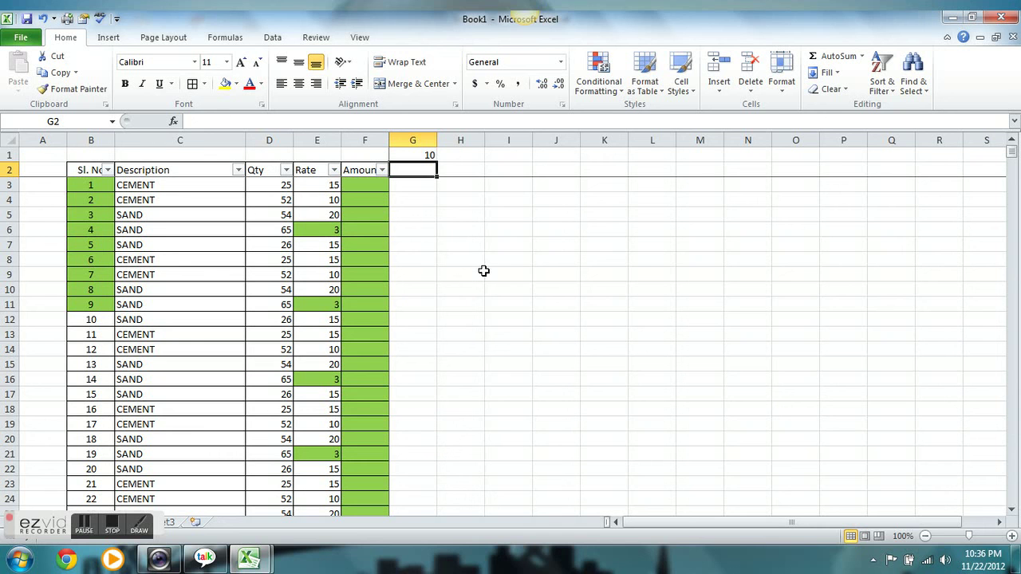
left_click(474, 198)
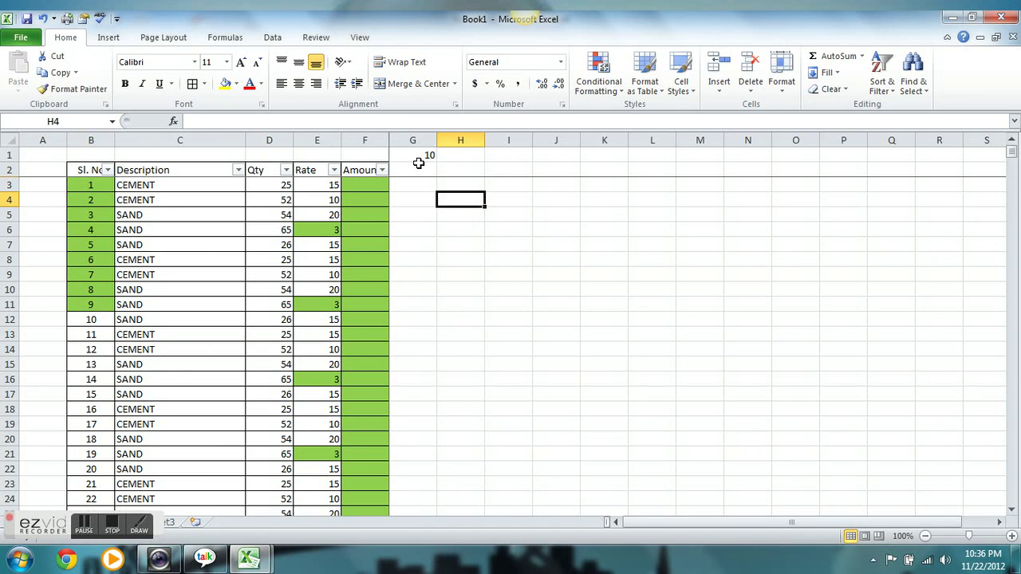
Change G1 to 50, then set it back to 10
left_click(417, 158)
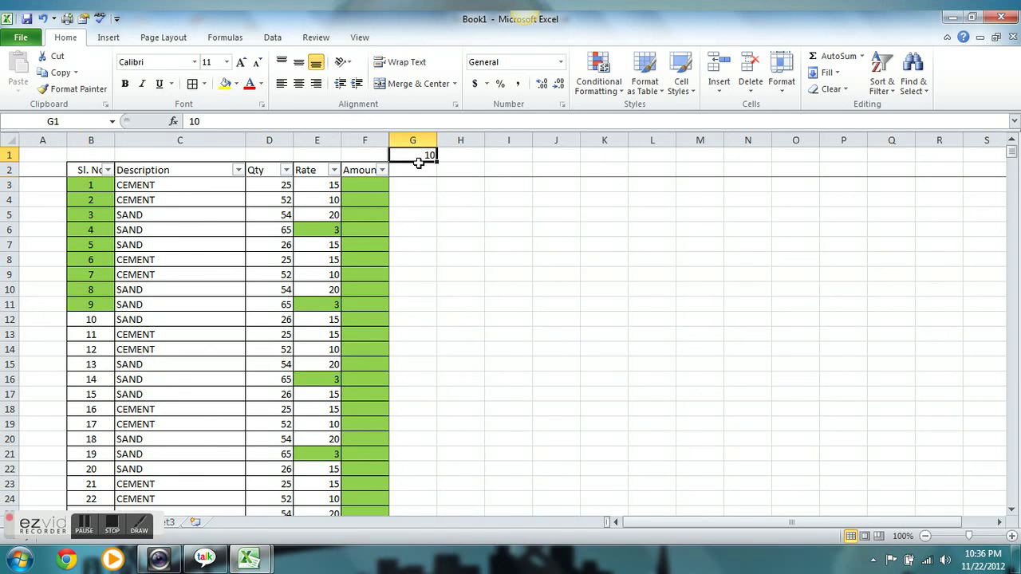
type("50")
key("Return")
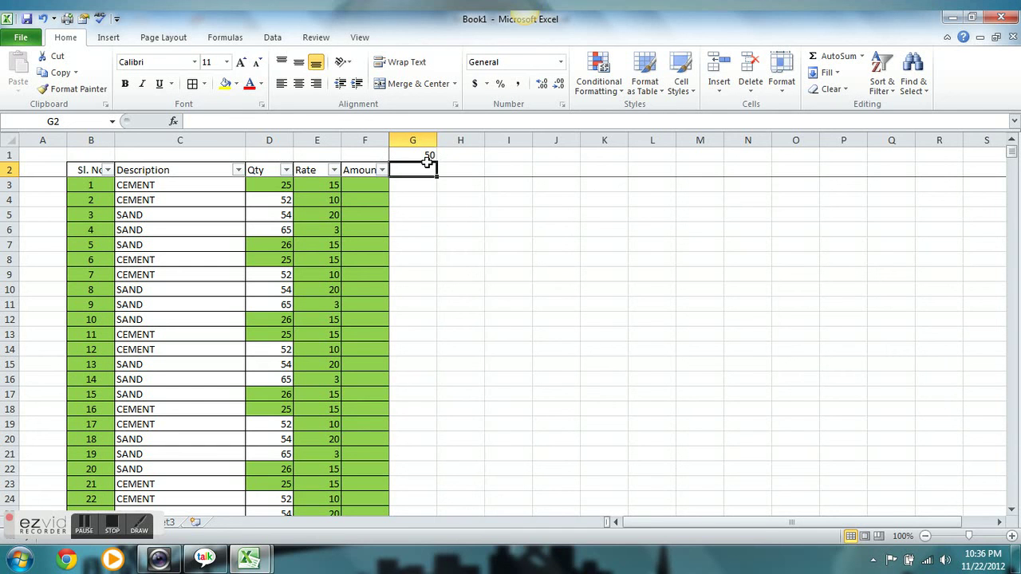
right_click(423, 156)
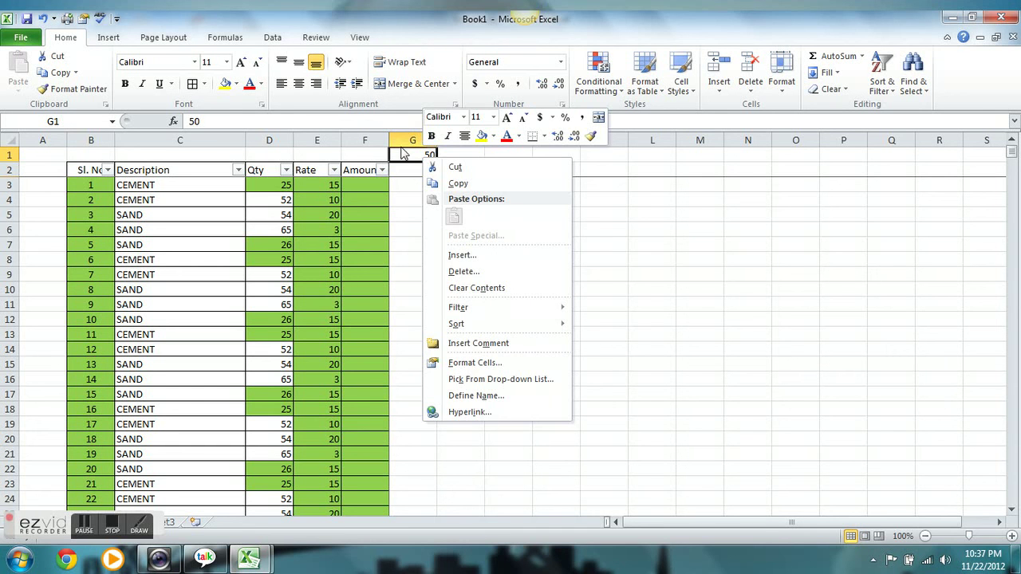
left_click(412, 157)
type("1")
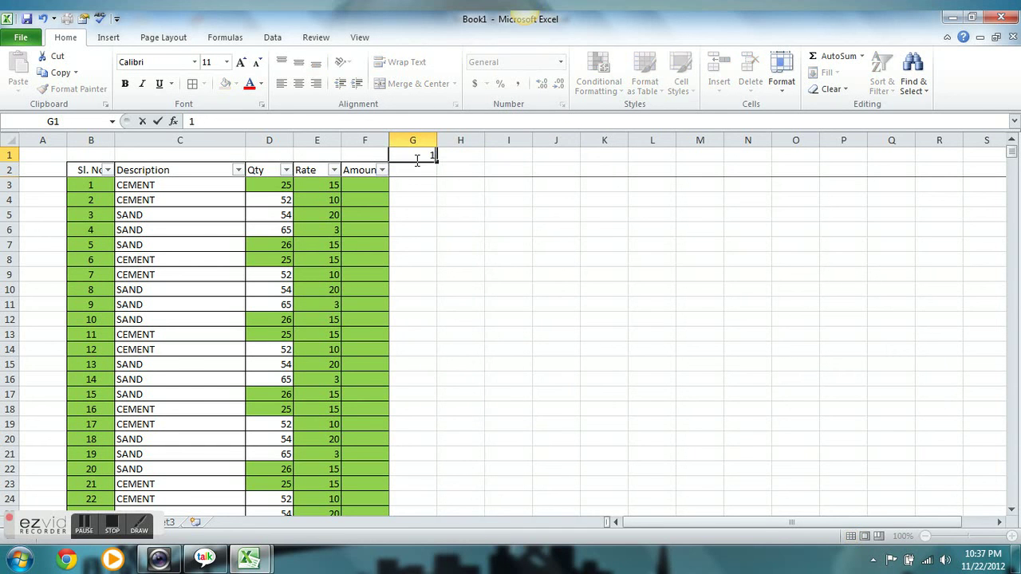
key("Return")
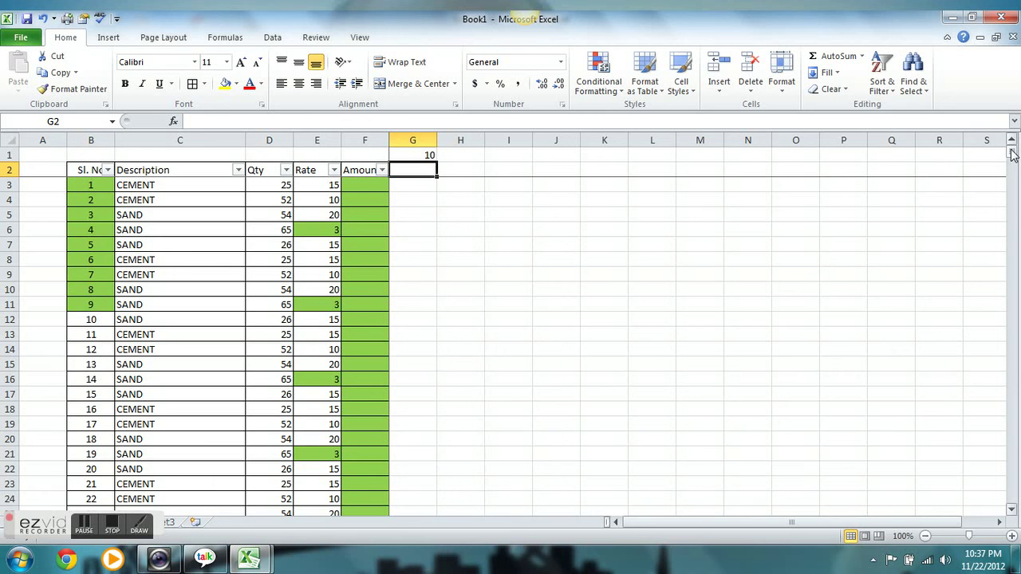
Select B2:F632 and clear the conditional formatting rules from the selected cells
left_click_drag(1011, 154, 1016, 150)
mouse_move(92, 172)
left_mouse_down()
mouse_move(246, 189)
mouse_move(369, 285)
mouse_move(374, 514)
left_mouse_up()
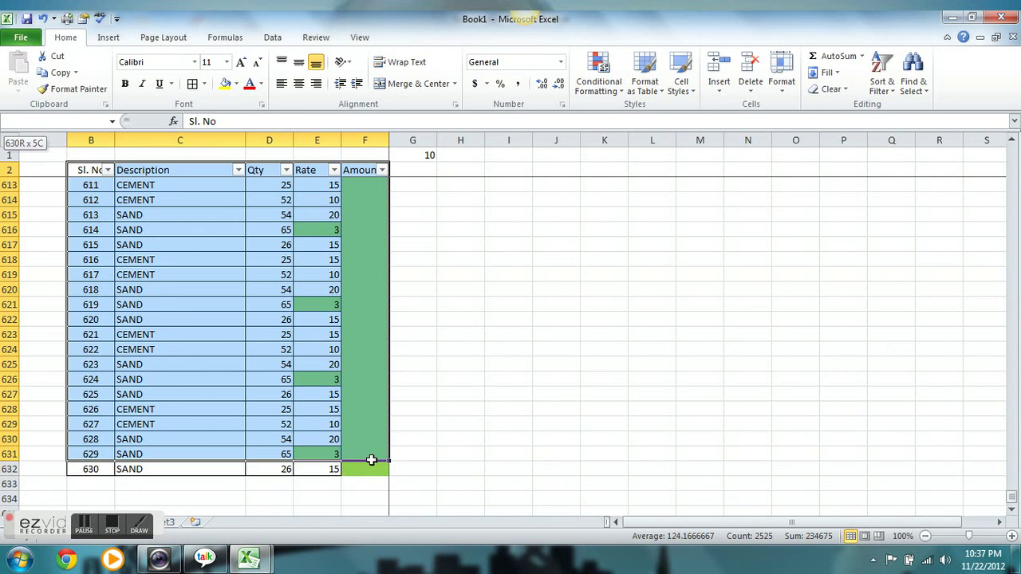
left_click_drag(374, 514, 370, 471)
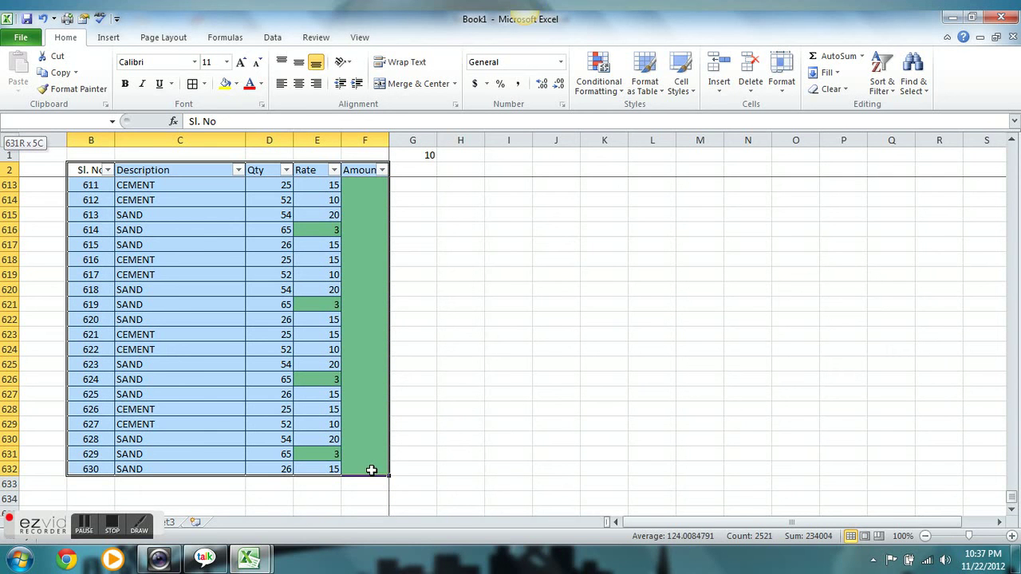
left_click(604, 80)
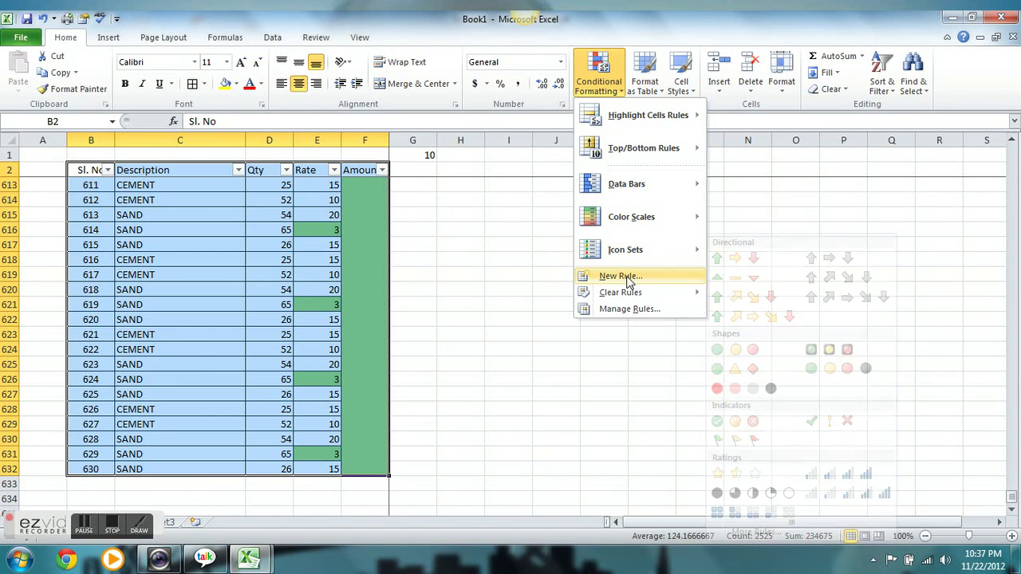
mouse_move(621, 293)
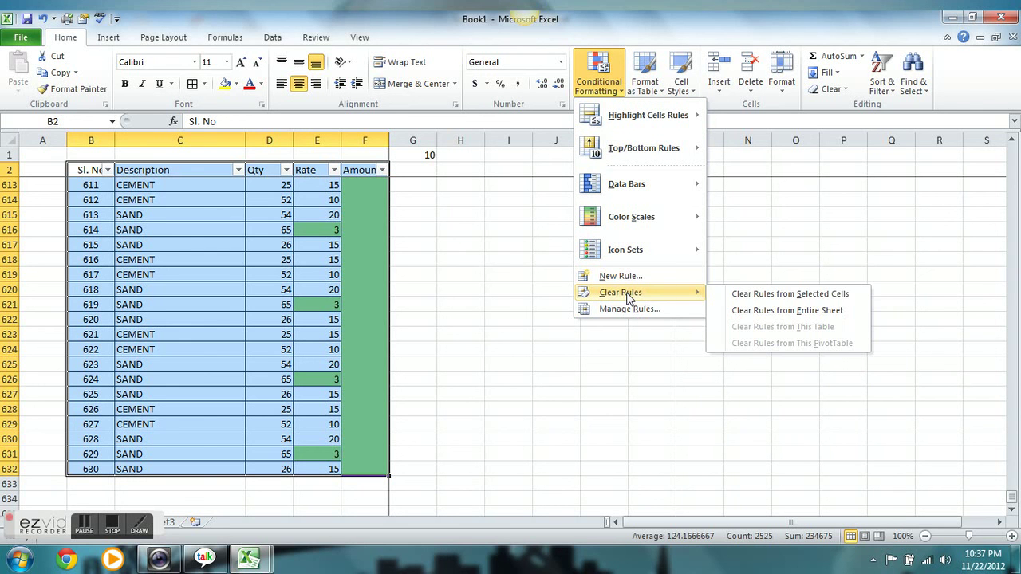
left_click(752, 295)
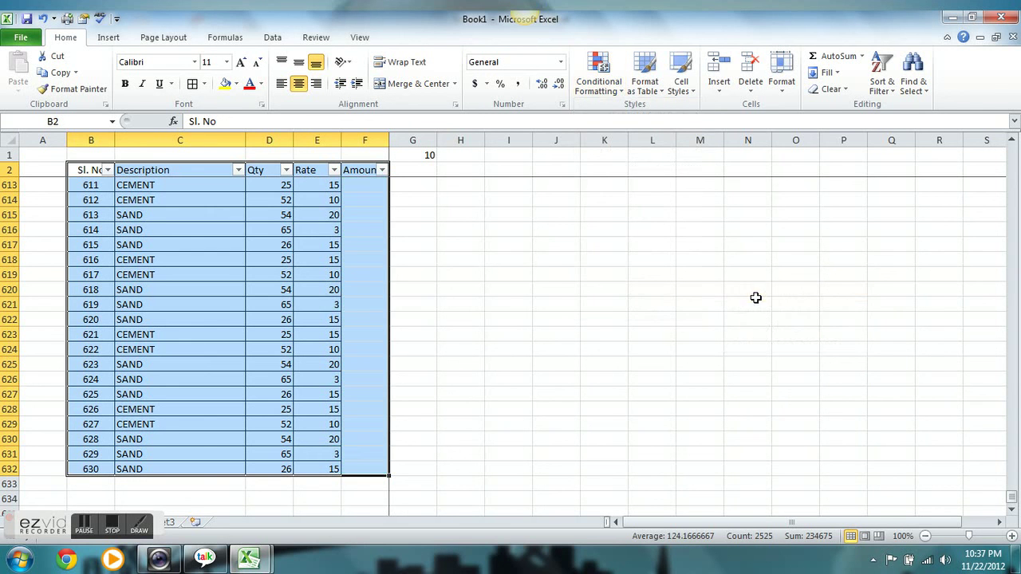
left_click(630, 283)
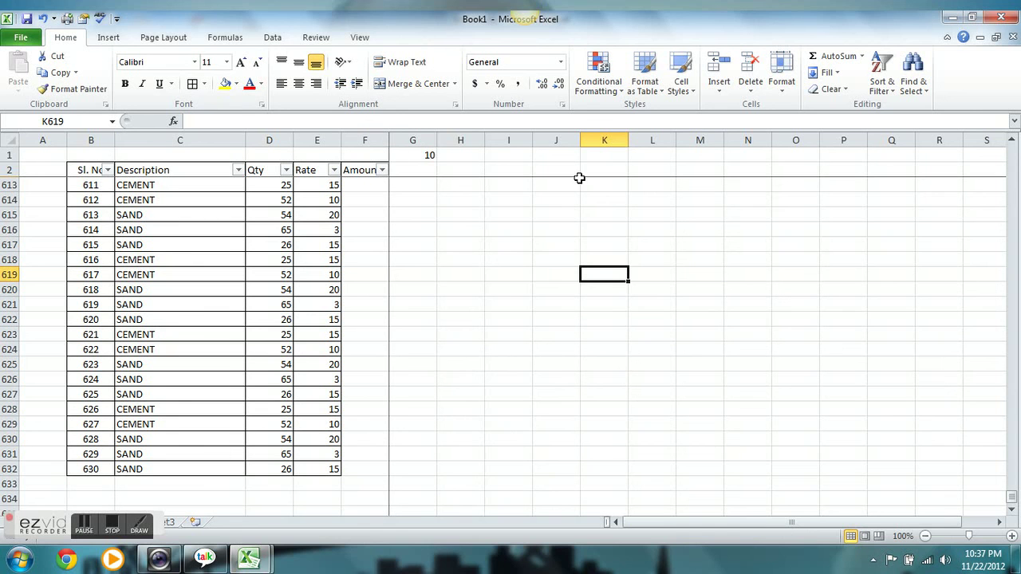
Go back to the top and select the table from the B2 header down to F632
left_click(438, 159)
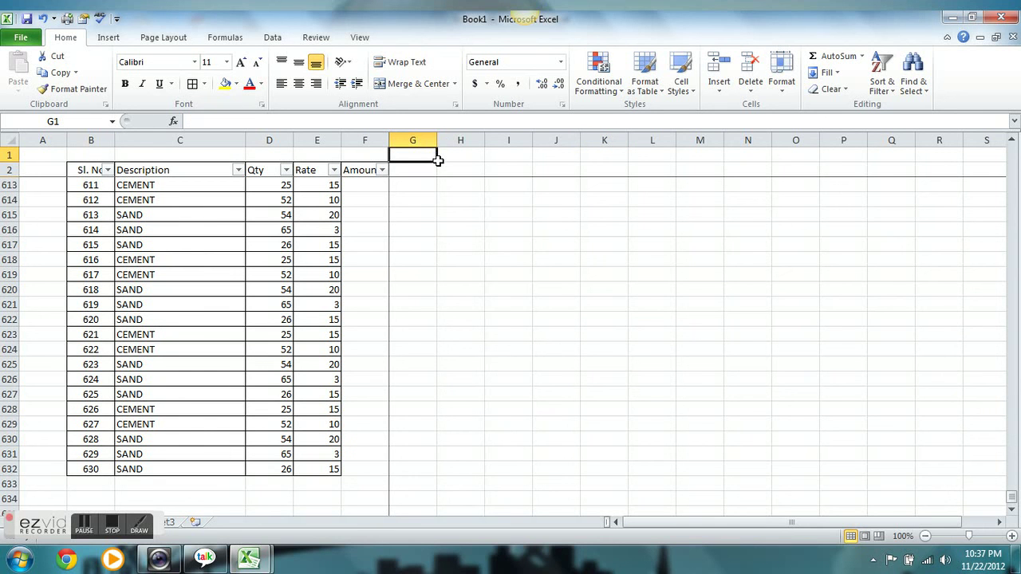
left_click(599, 245)
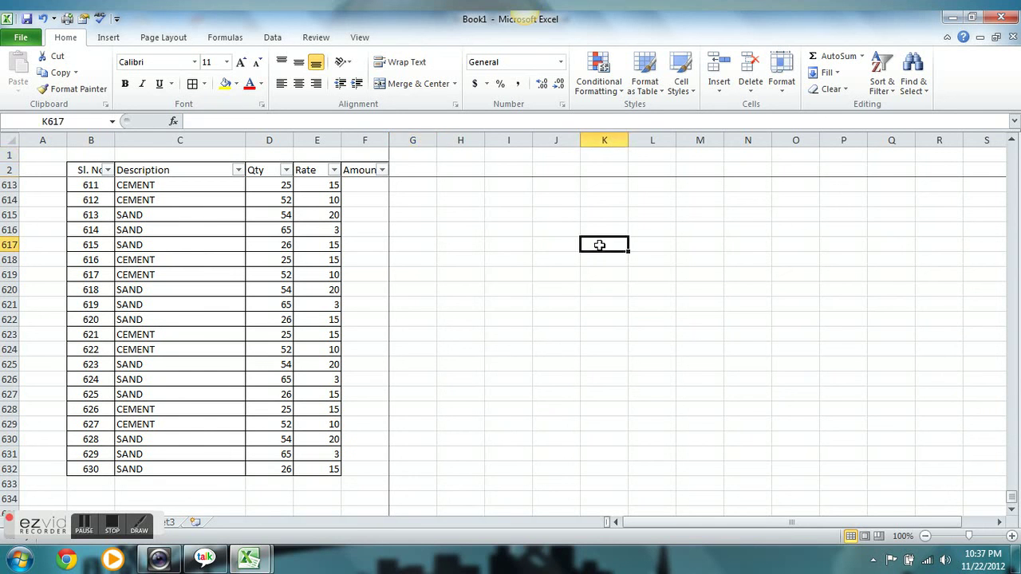
left_click(204, 175)
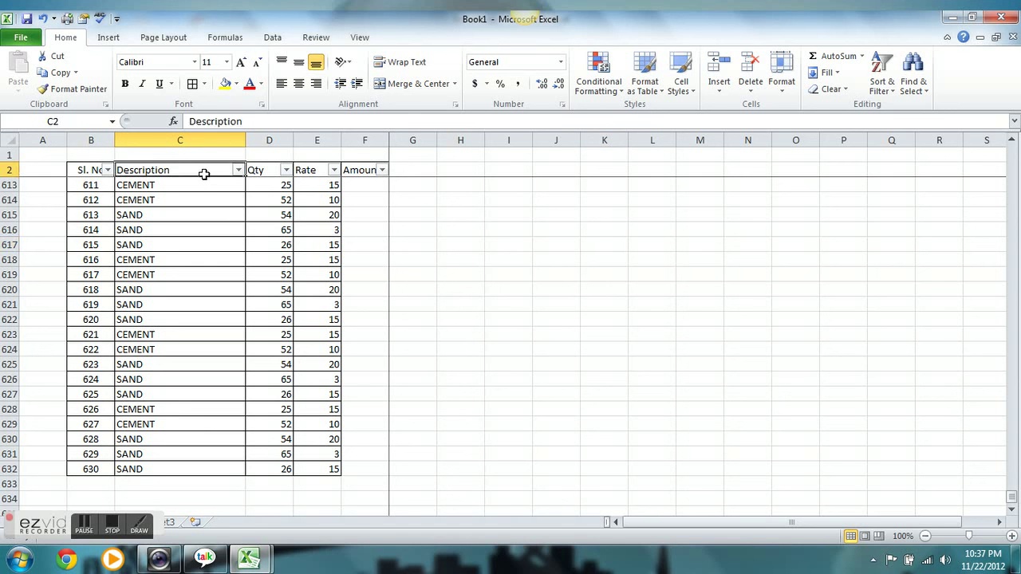
key("Down")
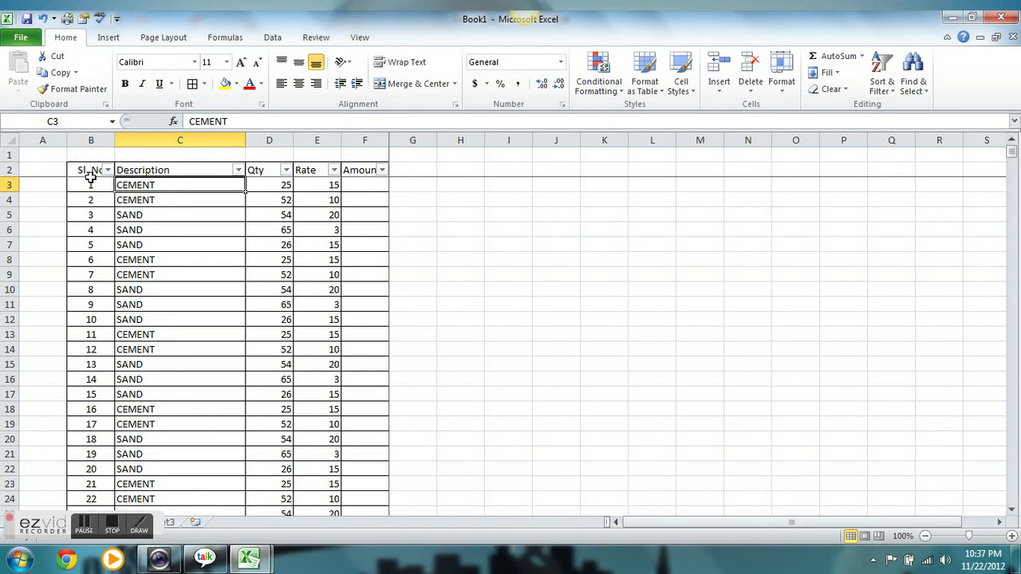
mouse_move(90, 175)
left_mouse_down()
mouse_move(381, 326)
mouse_move(386, 486)
left_mouse_up()
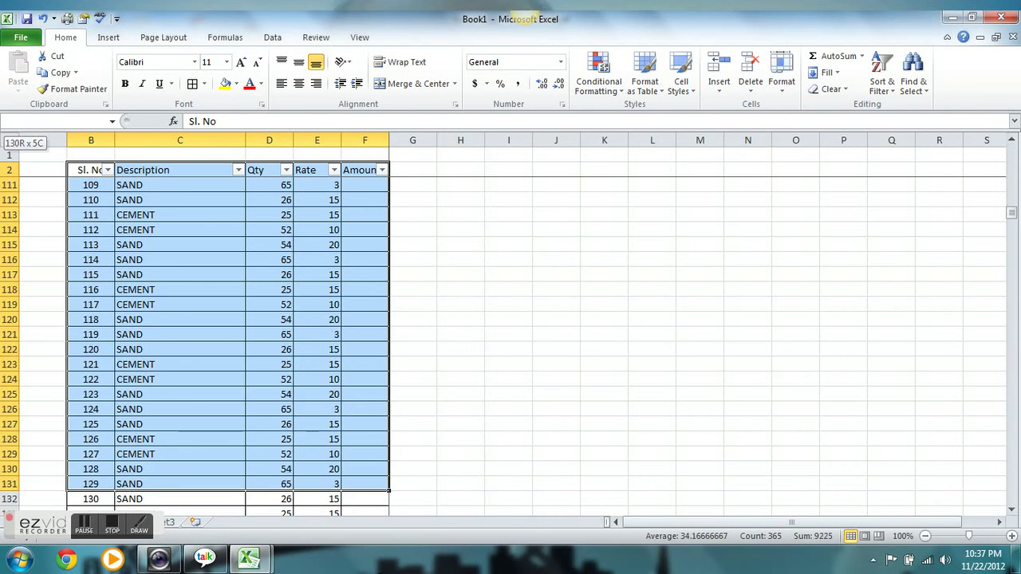
mouse_move(386, 488)
left_mouse_down()
mouse_move(386, 292)
mouse_move(363, 554)
mouse_move(353, 381)
left_mouse_up()
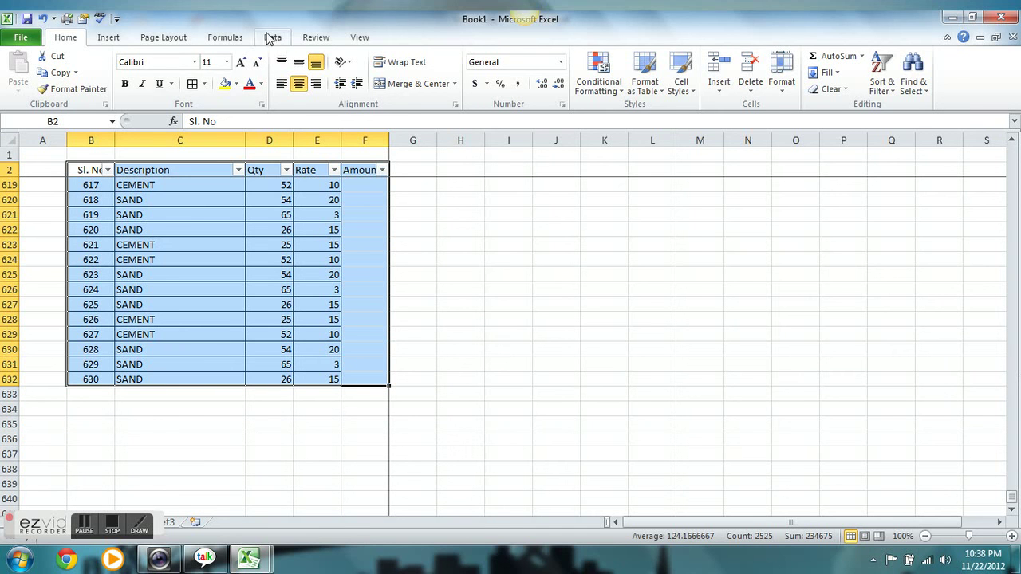
Sort the table by Description, A to Z, using the Data tab's Sort dialog
left_click(270, 37)
left_click(349, 70)
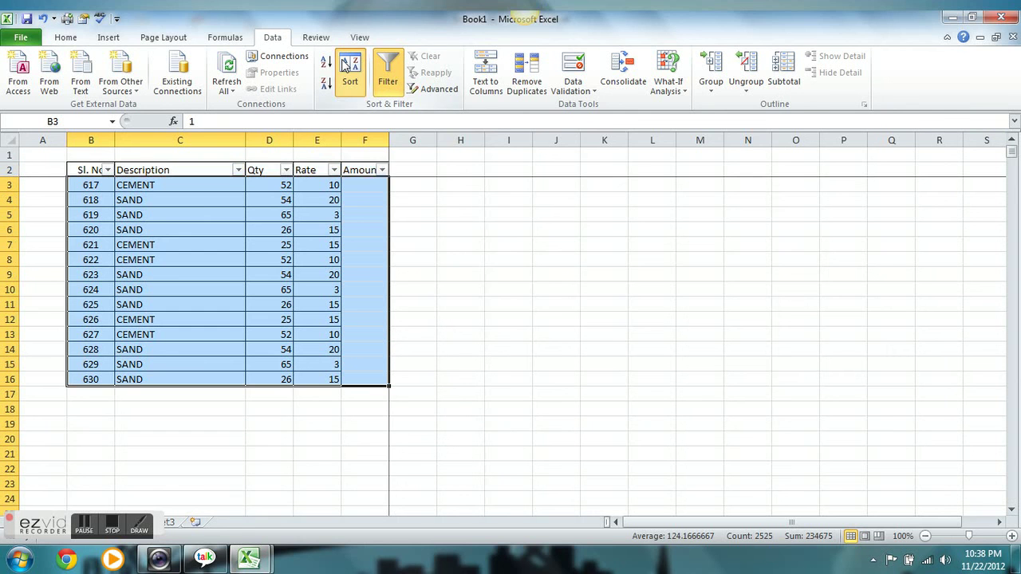
left_click(489, 167)
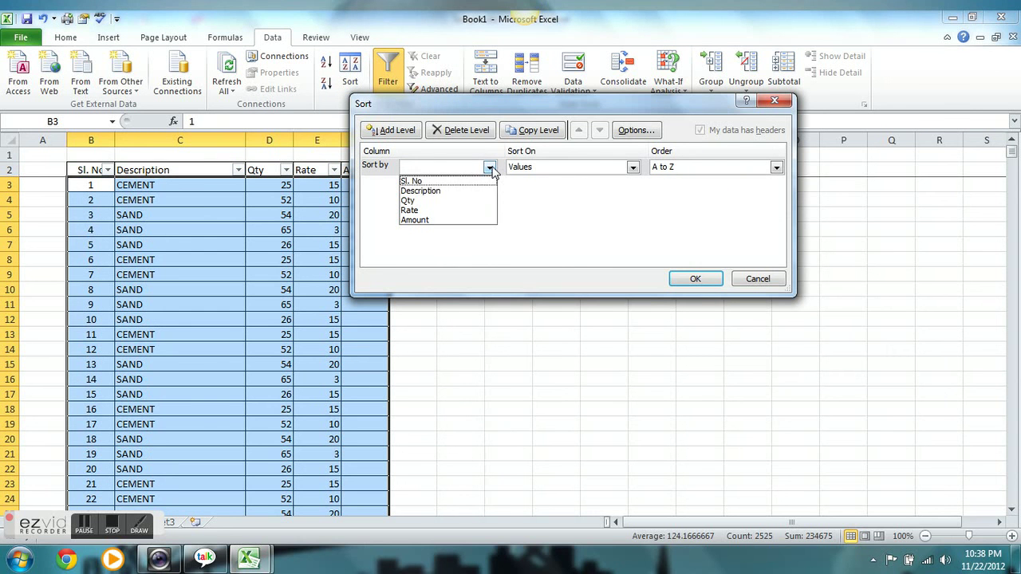
left_click(450, 194)
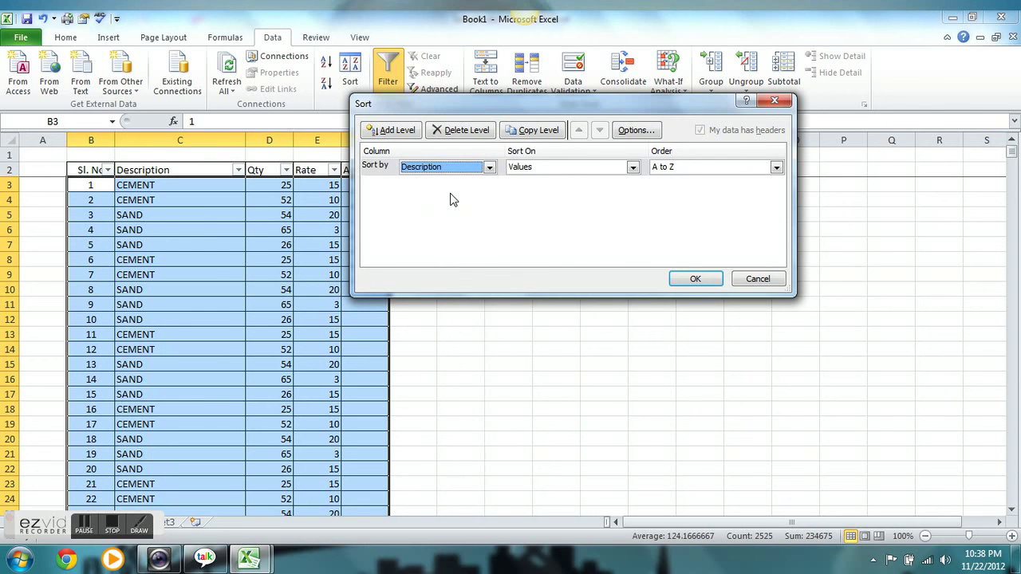
left_click(693, 279)
left_click(606, 273)
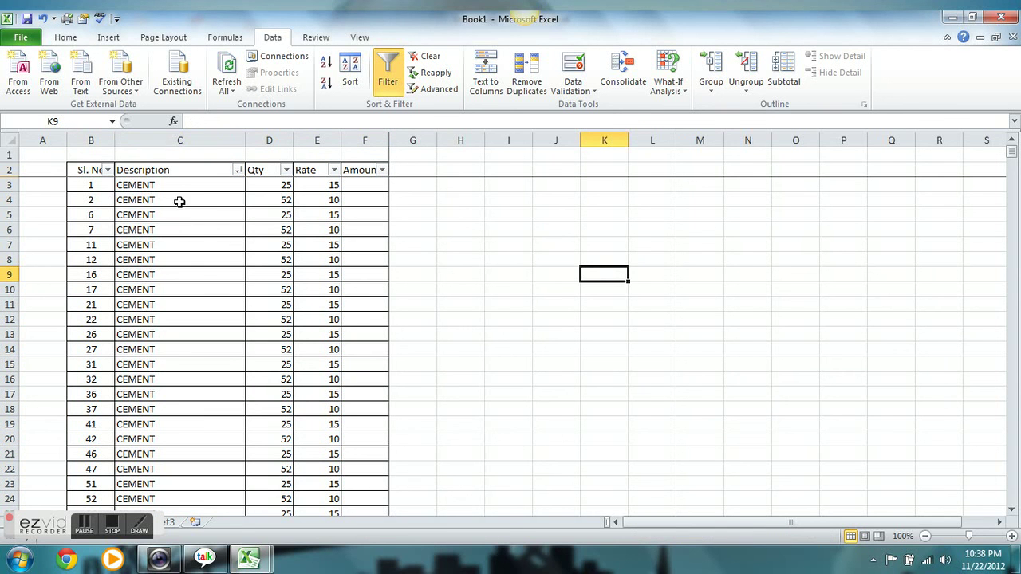
Select the Description entries to check that CEMENT rows end and SAND rows begin at row 255
left_click_drag(180, 190, 174, 532)
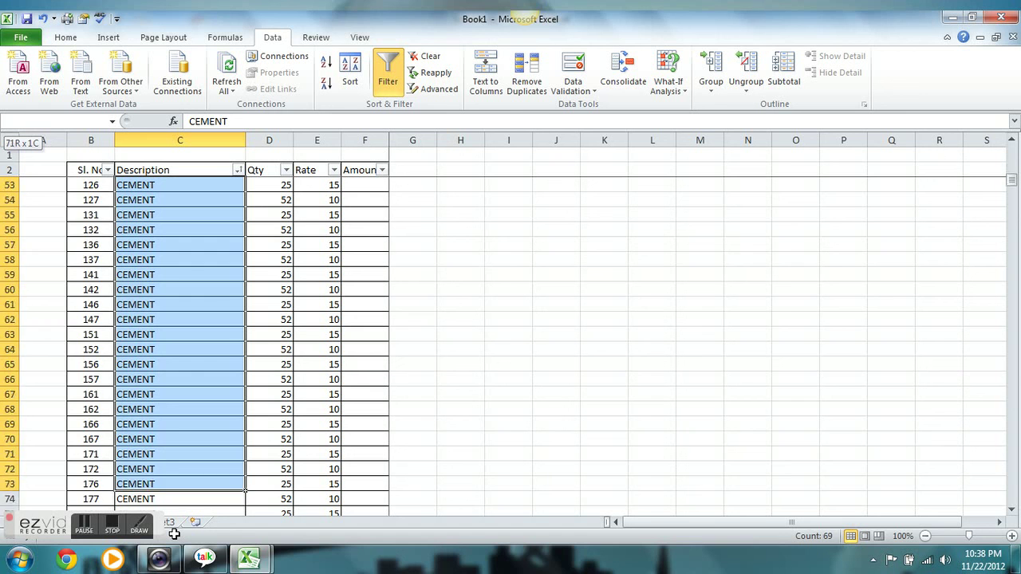
left_click_drag(173, 532, 188, 531)
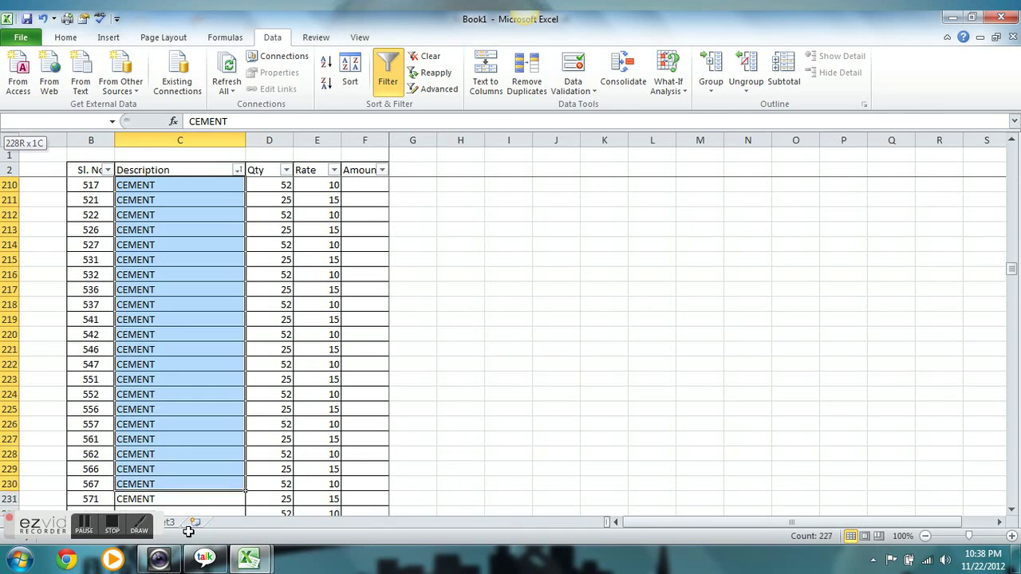
left_click_drag(188, 532, 199, 232)
left_click(183, 252)
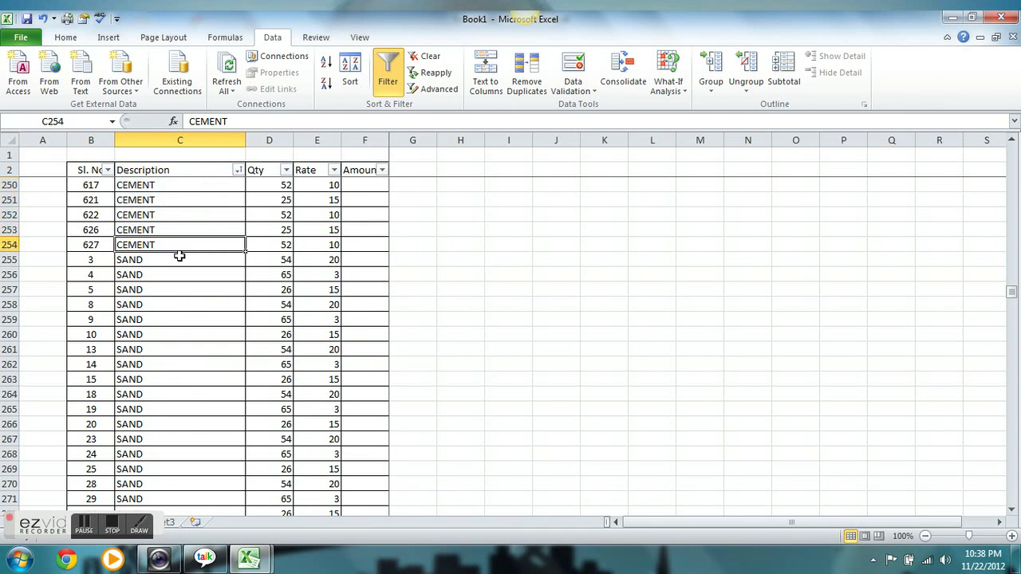
left_click(180, 262)
left_click_drag(180, 262, 178, 414)
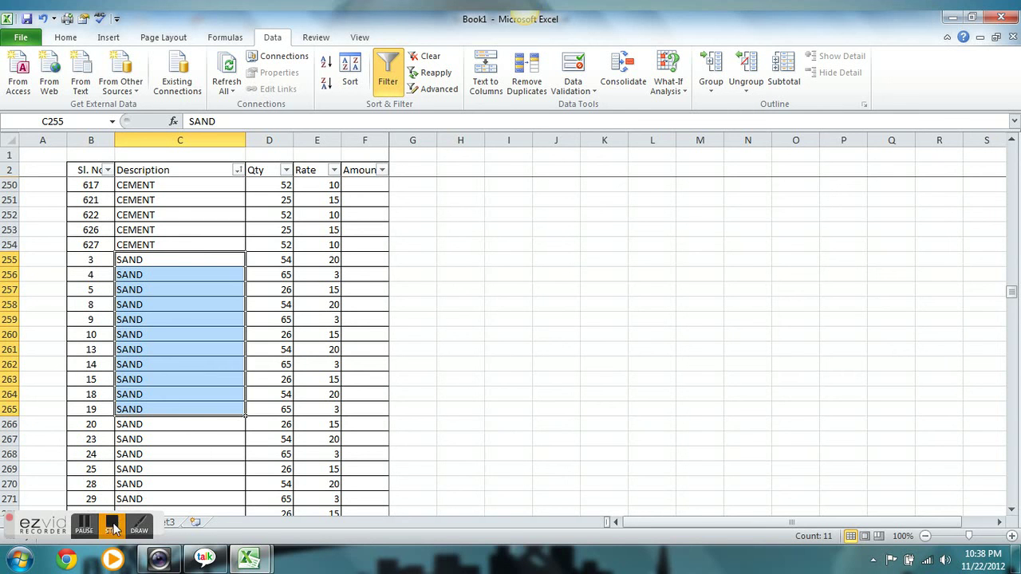
left_click(449, 335)
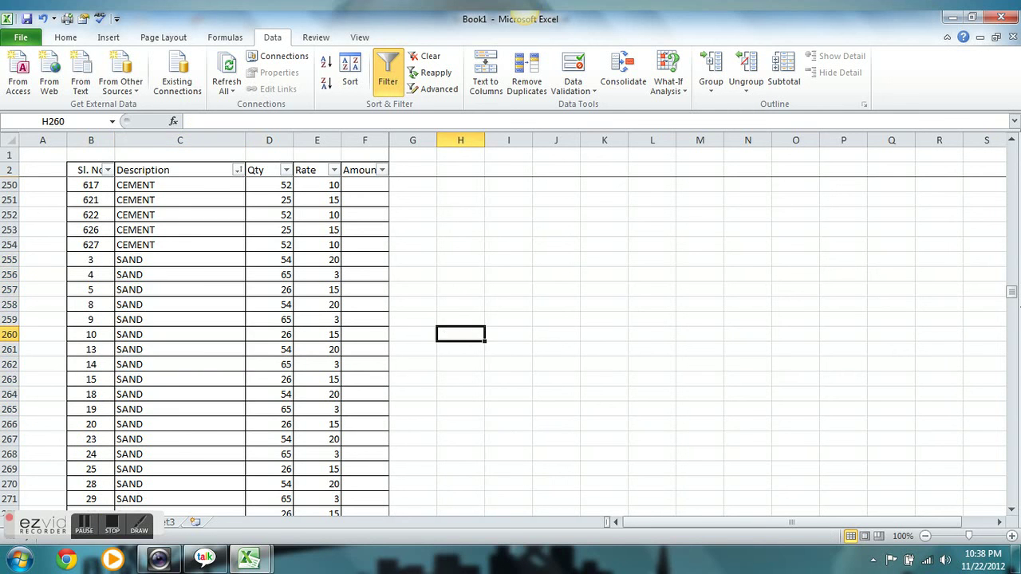
left_click_drag(1011, 295, 1013, 153)
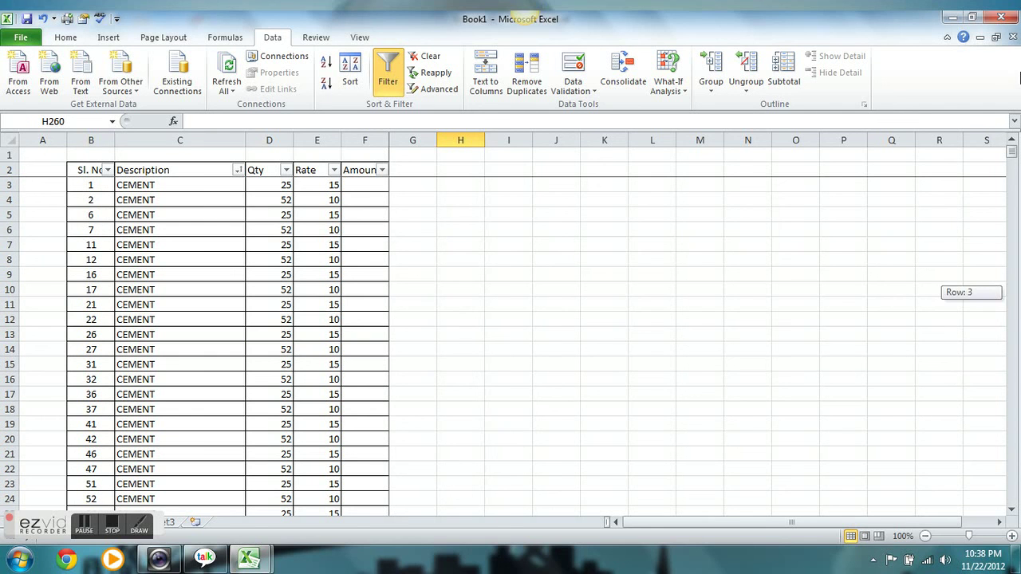